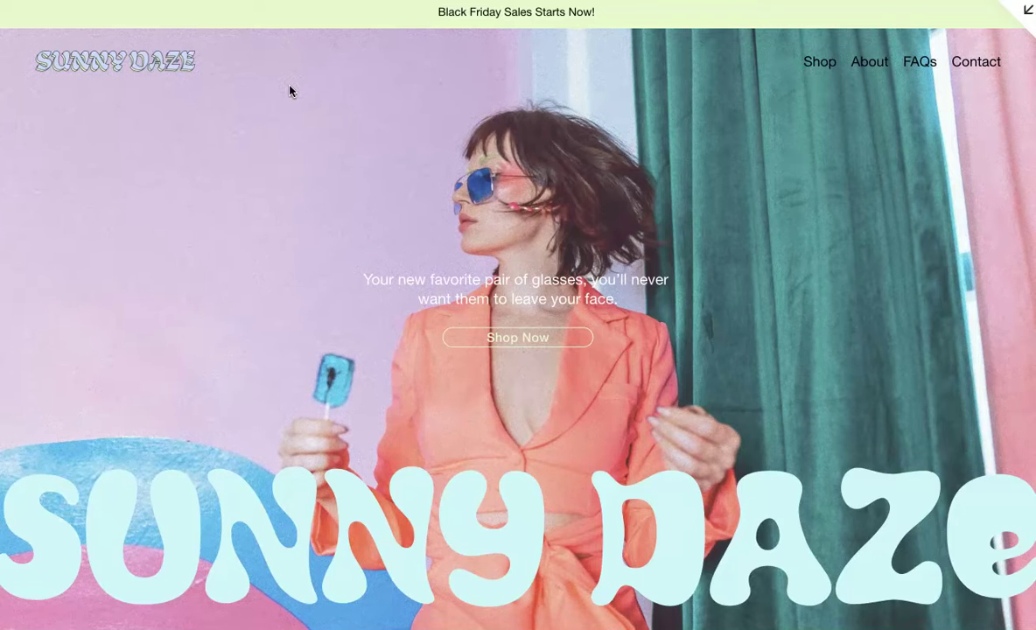
- Leave the full-screen Sunny Daze preview and get back to the dashboard beside the Home page
{"action": "left_click", "coordinate": [280, 90]}
{"action": "left_click", "coordinate": [350, 92]}
{"action": "left_click", "coordinate": [726, 100]}
{"action": "left_click", "coordinate": [1027, 26]}
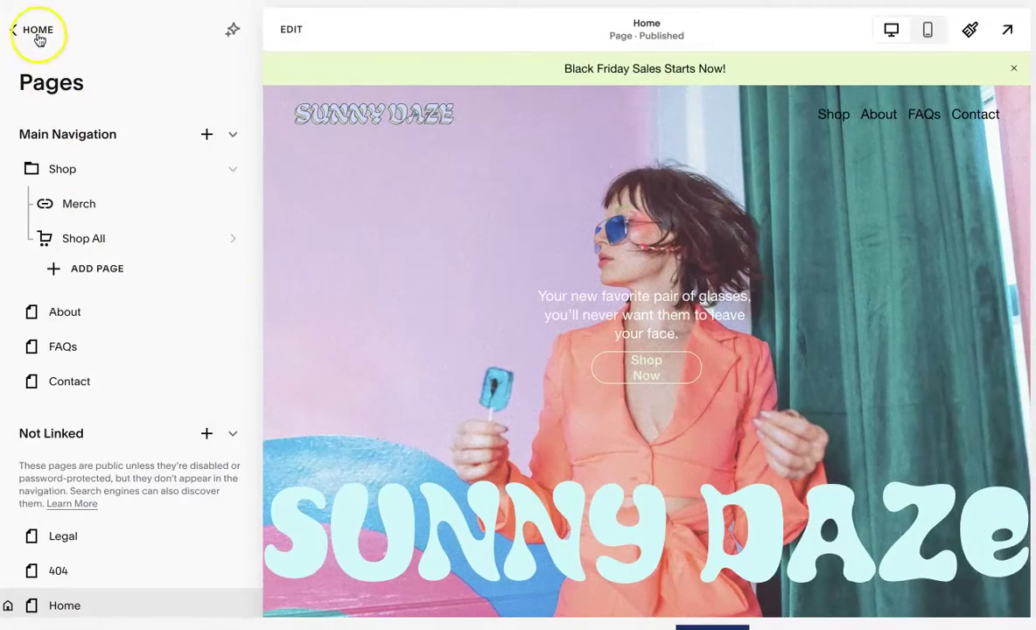
{"action": "left_click", "coordinate": [35, 32]}
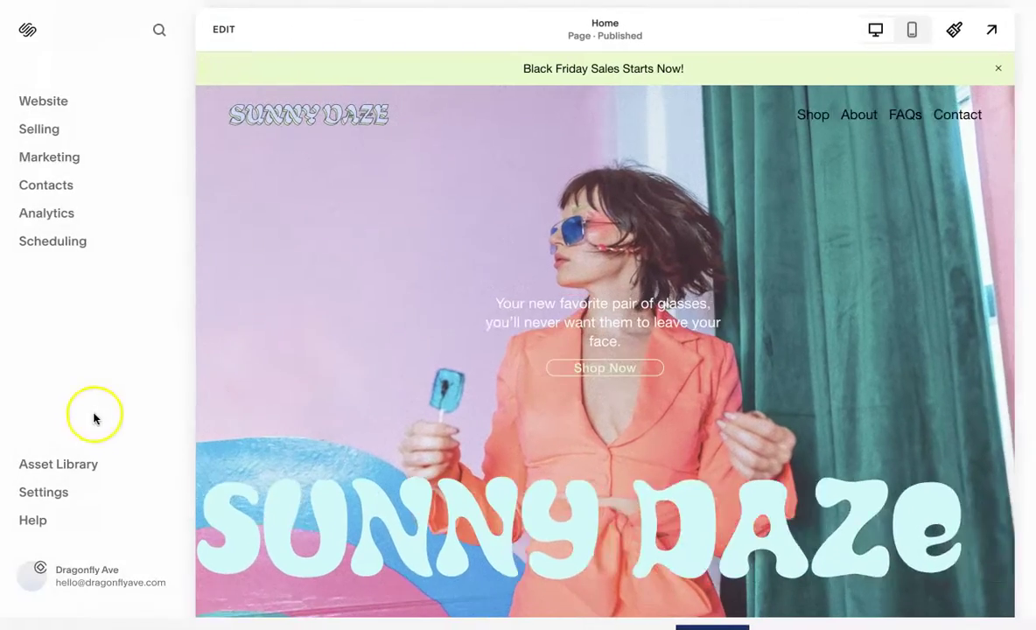
- Go to Marketing > Marketing Tools, look at Announcement Bar, then return to the tools list
{"action": "left_click", "coordinate": [39, 159]}
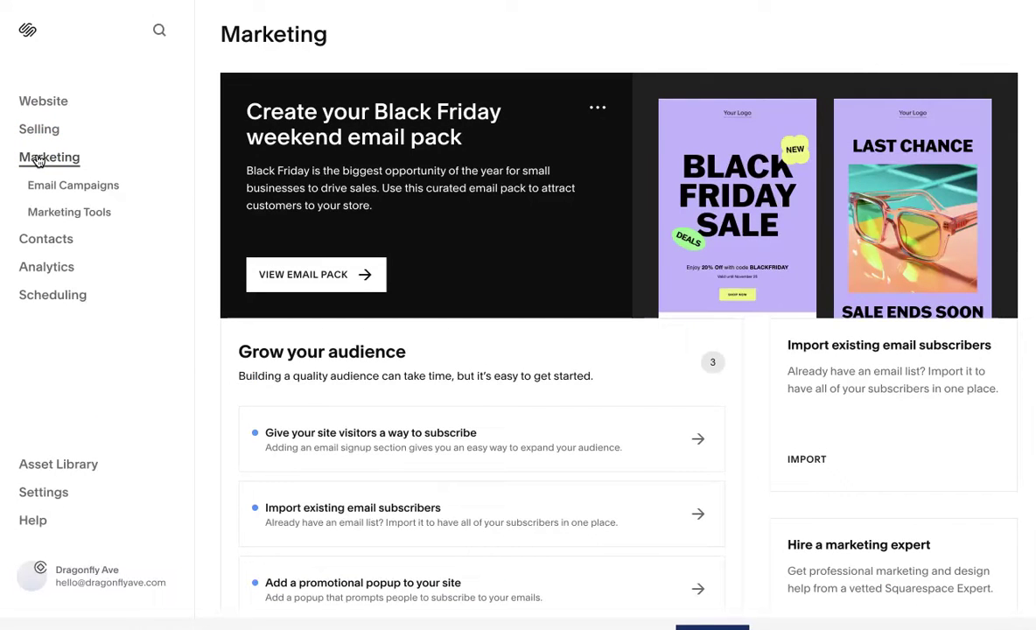
{"action": "left_click", "coordinate": [49, 211]}
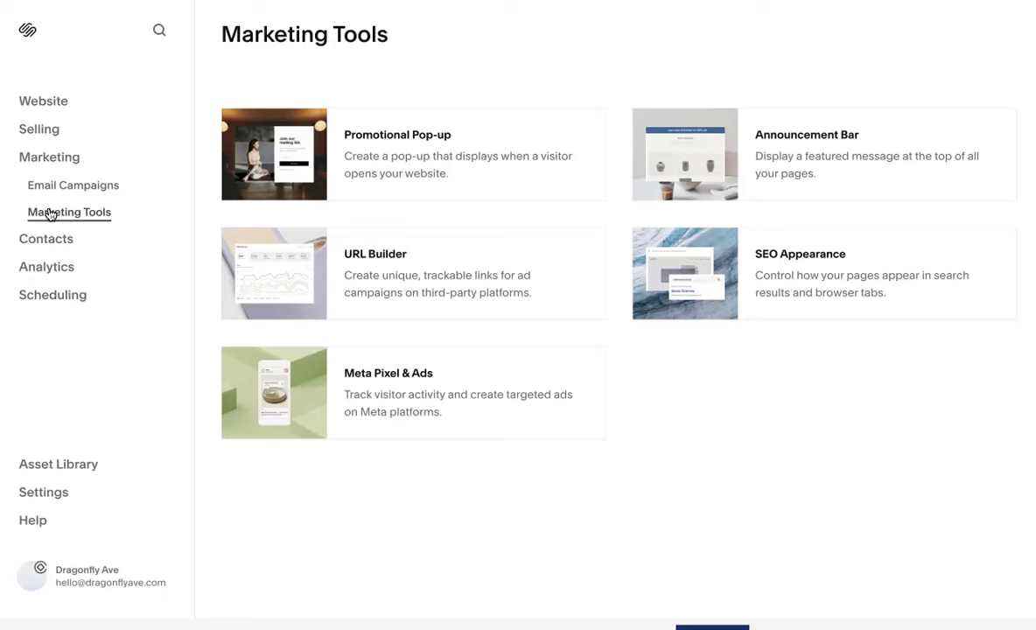
{"action": "left_click", "coordinate": [733, 164]}
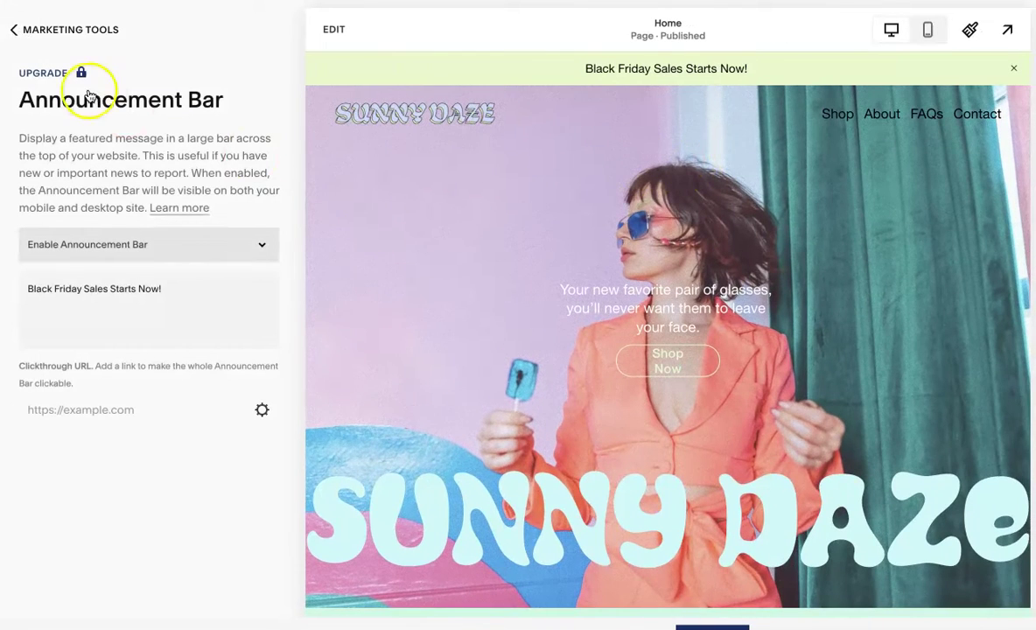
{"action": "left_click", "coordinate": [57, 35]}
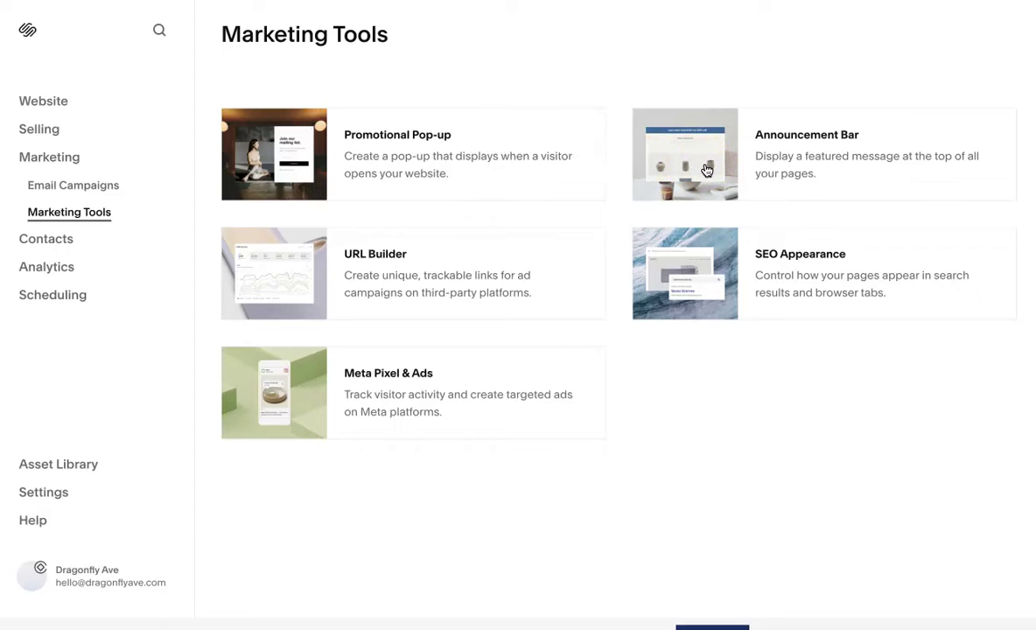
- Browse the Website pages list, then return to Marketing Tools via the main menu
{"action": "left_click", "coordinate": [66, 102]}
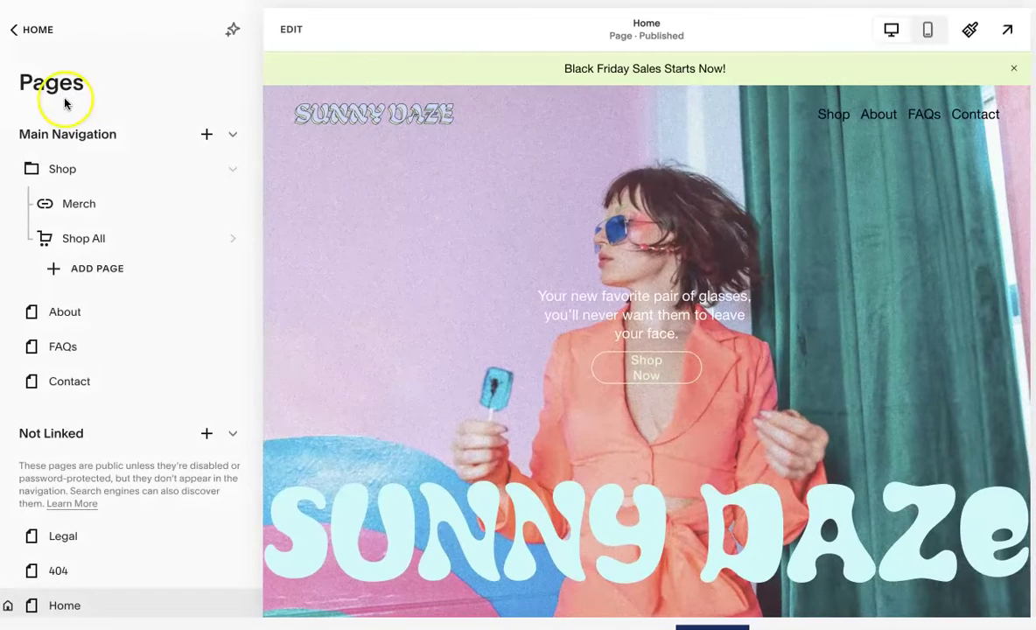
{"action": "scroll", "coordinate": [100, 258], "scroll_direction": "down", "scroll_amount": 5}
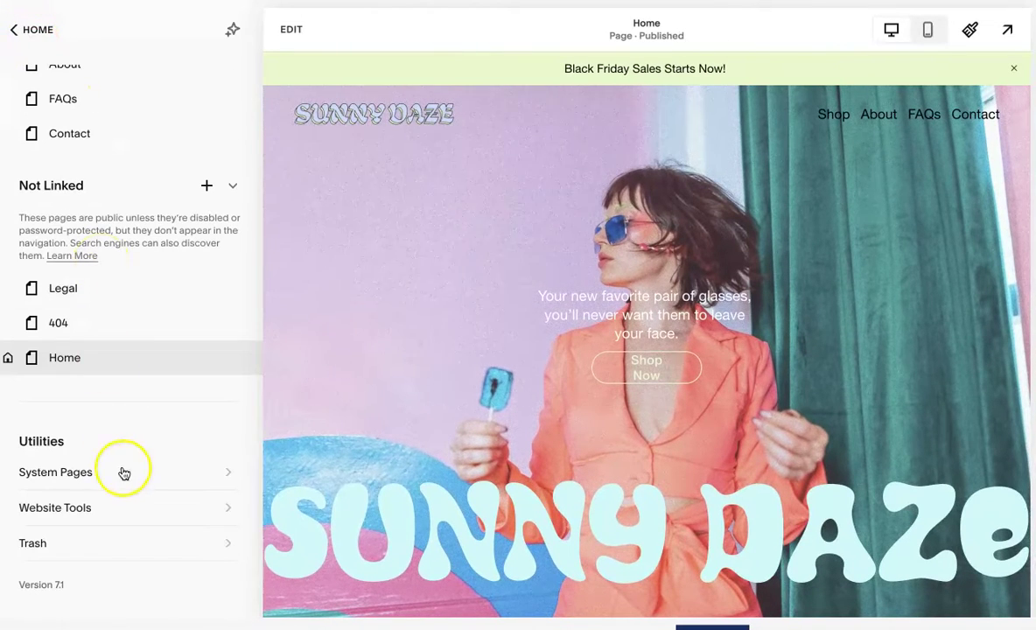
{"action": "left_click", "coordinate": [42, 31]}
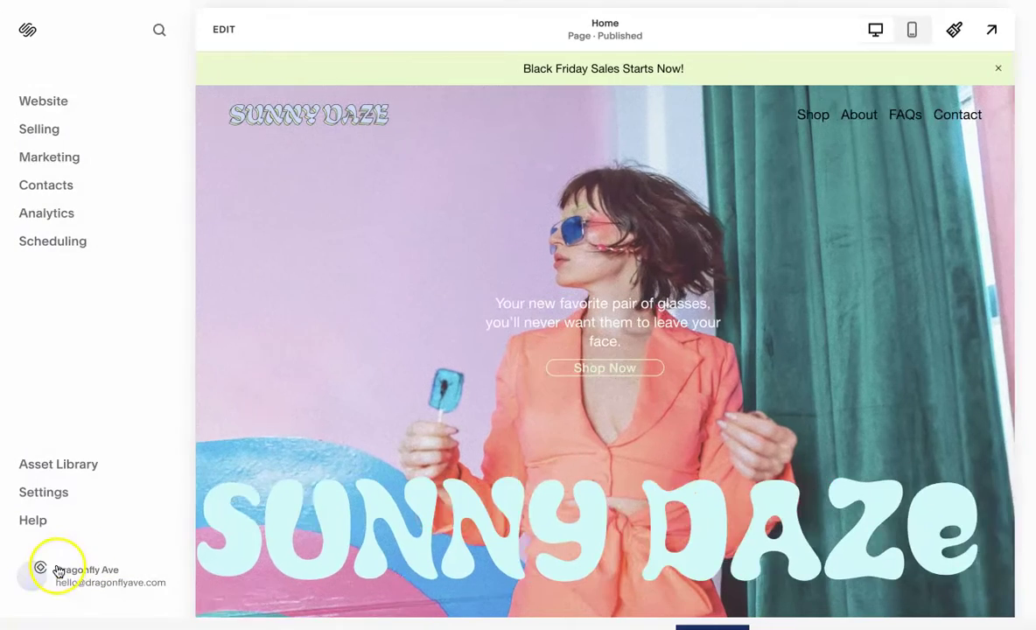
{"action": "left_click", "coordinate": [55, 157]}
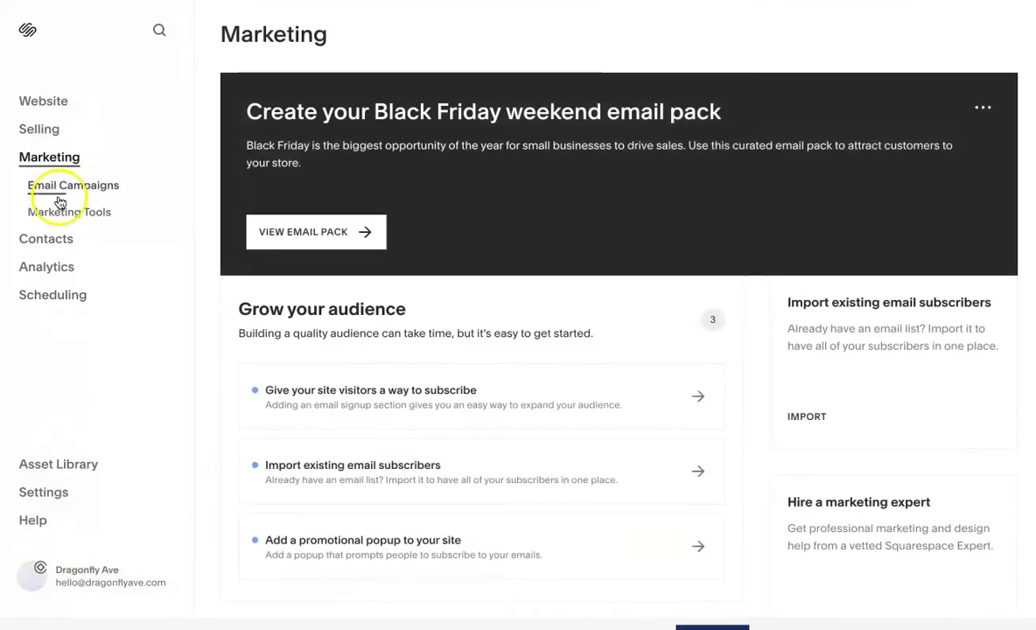
{"action": "left_click", "coordinate": [61, 209]}
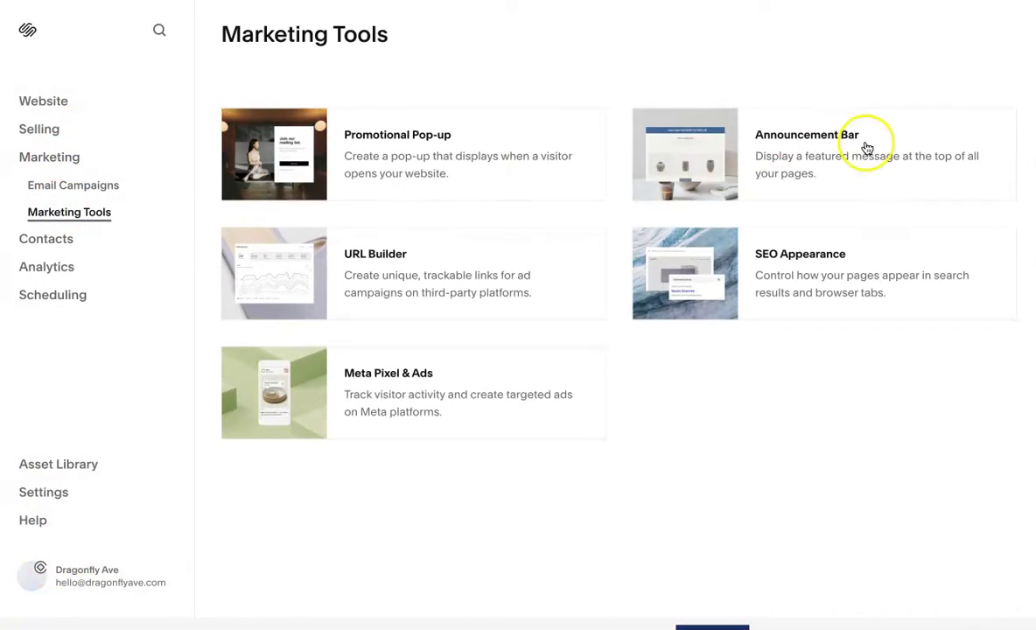
- Open Announcement Bar under Website > Website Tools and show its enable/disable choices
{"action": "left_click", "coordinate": [46, 100]}
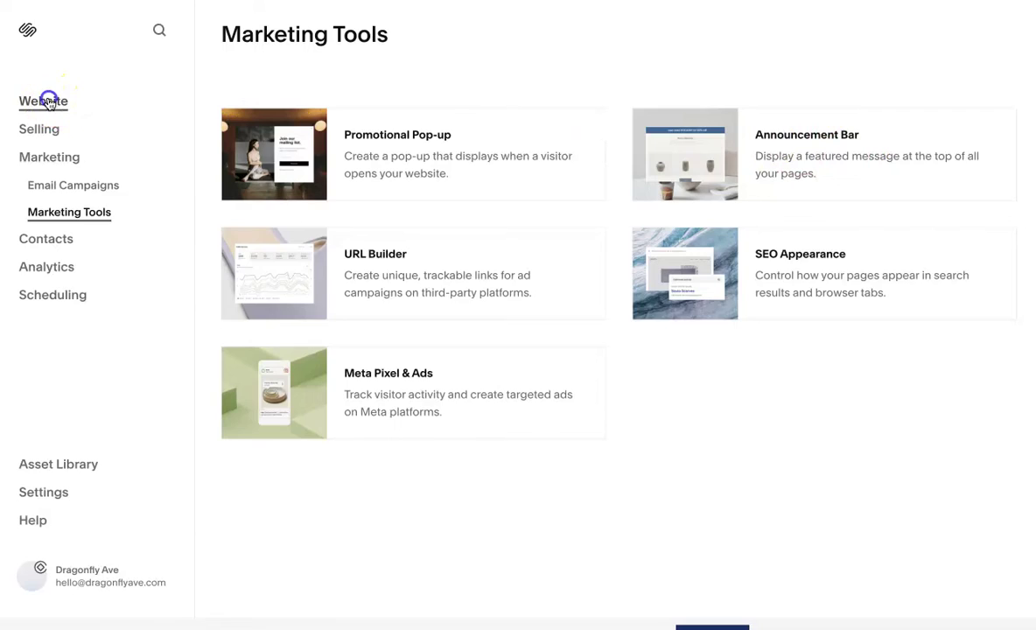
{"action": "scroll", "coordinate": [74, 239], "scroll_direction": "down", "scroll_amount": 5}
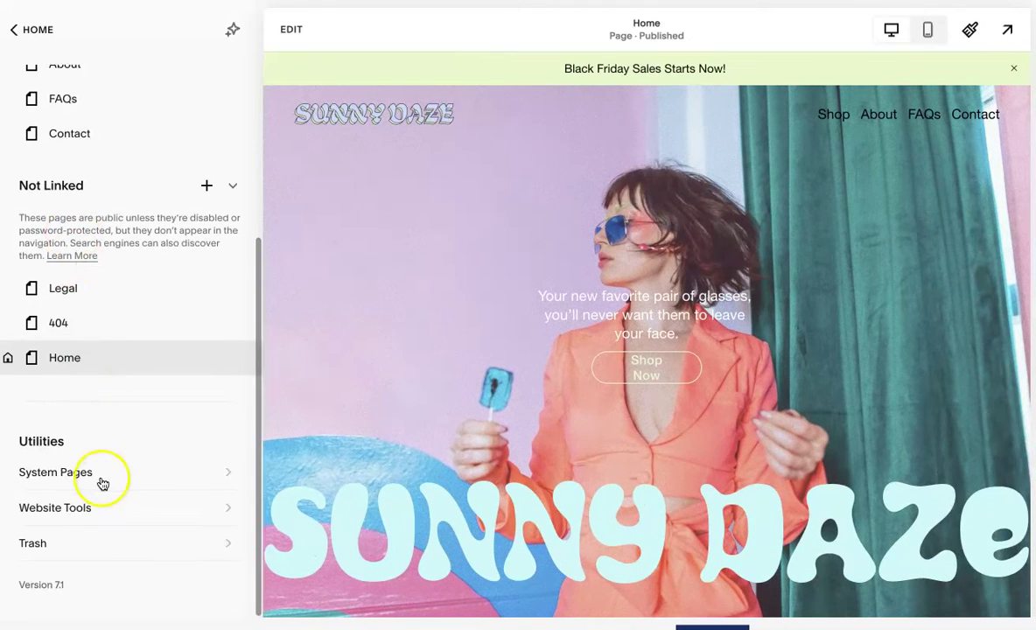
{"action": "left_click", "coordinate": [103, 509]}
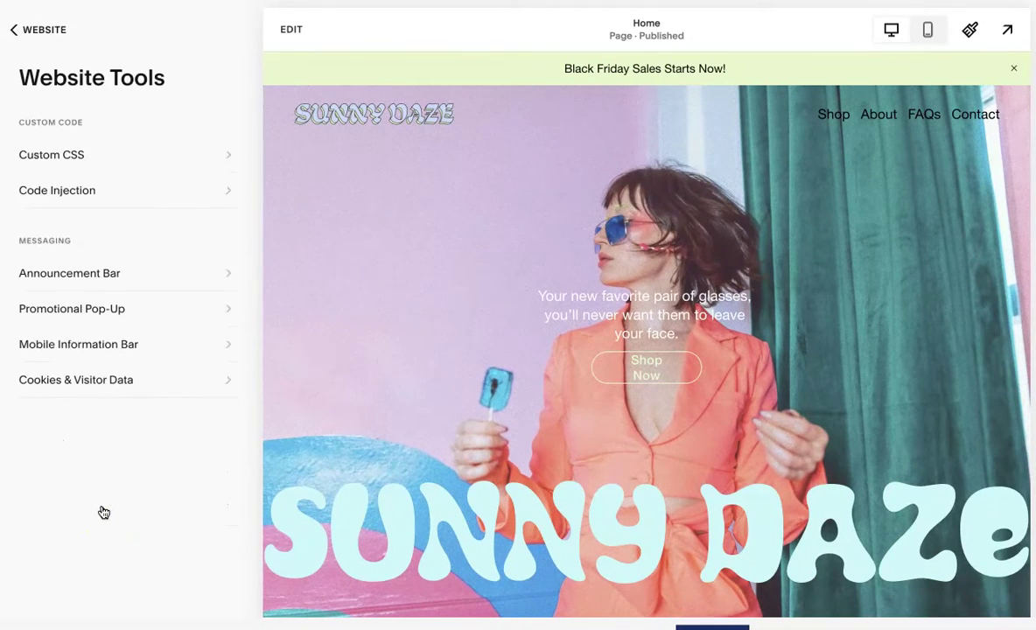
{"action": "left_click", "coordinate": [88, 276]}
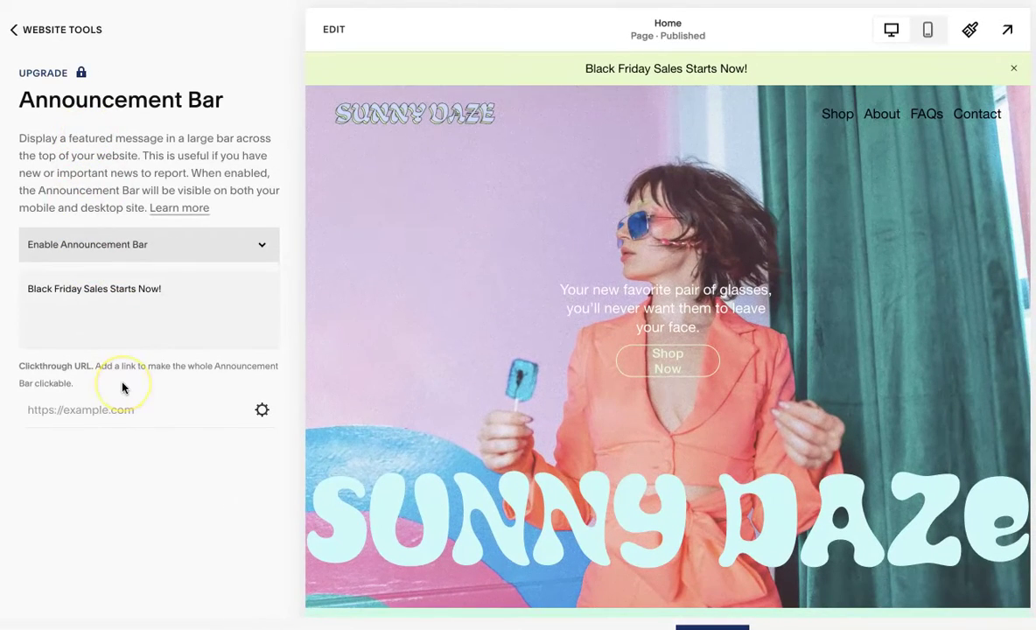
{"action": "left_click", "coordinate": [176, 238]}
- Switch the announcement bar to Disable and then back to Enable
{"action": "left_click", "coordinate": [174, 232]}
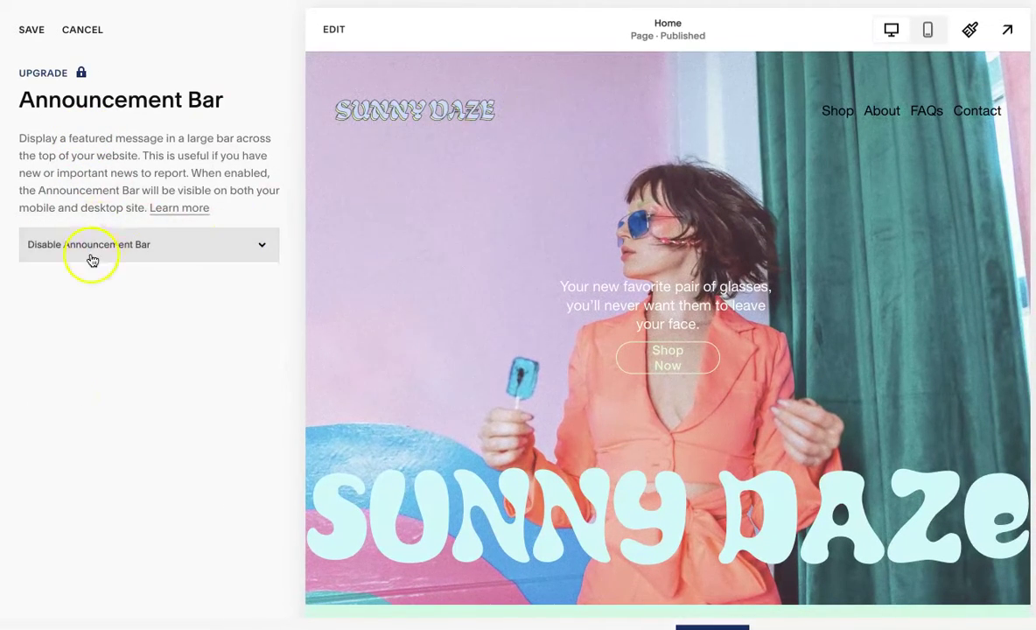
{"action": "left_click", "coordinate": [146, 244]}
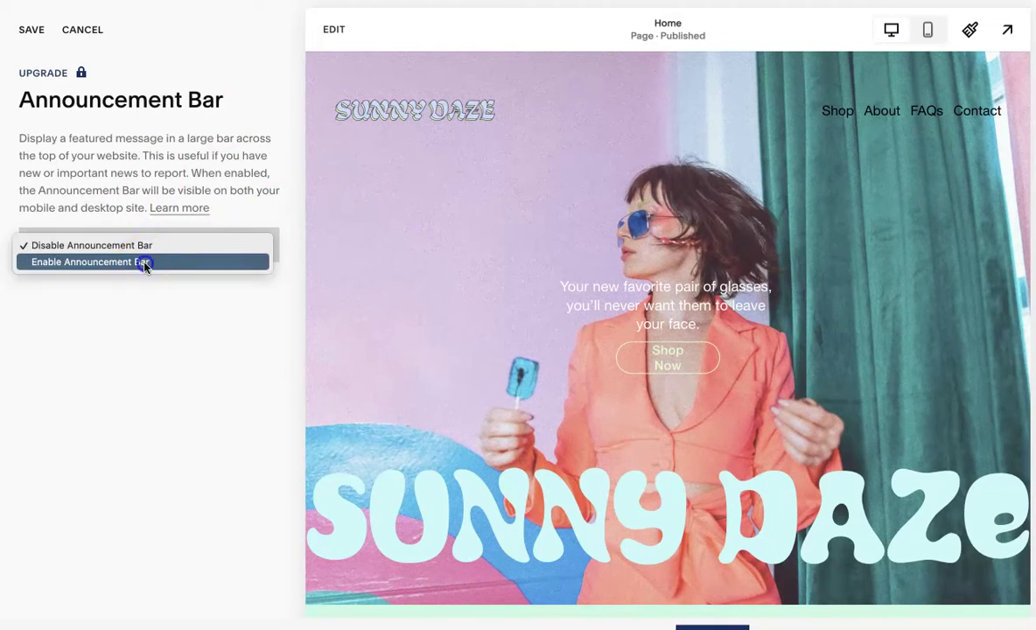
{"action": "left_click", "coordinate": [145, 265]}
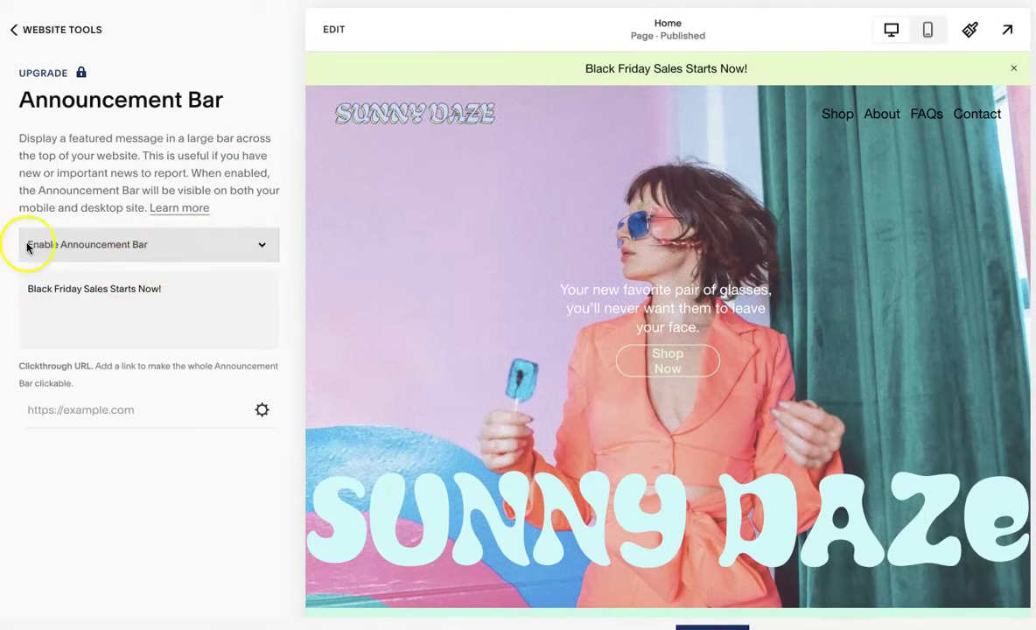
- Replace the bar's message with 'Type your message and make your announcement!'
{"action": "triple_click", "coordinate": [151, 287]}
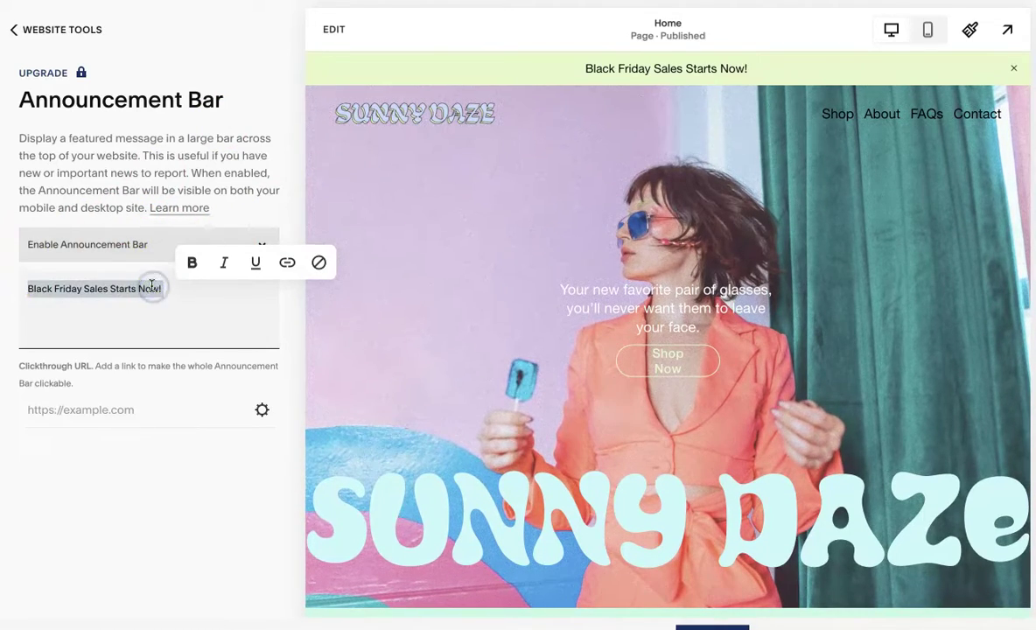
{"action": "type", "text": "Here"}
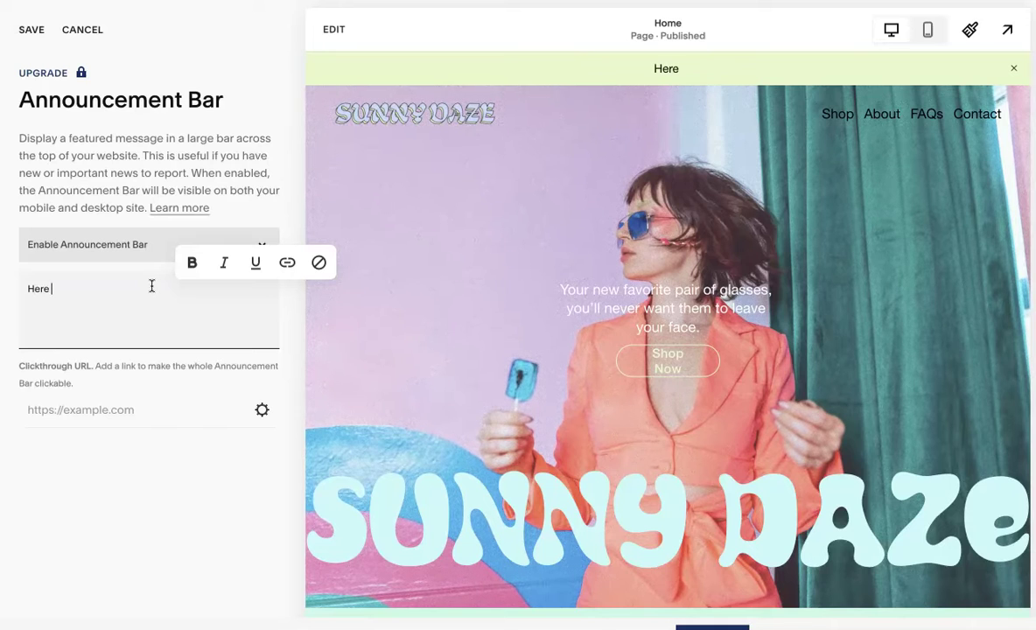
{"action": "key", "text": "BackSpace"}
{"action": "key", "text": "BackSpace"}
{"action": "key", "text": "BackSpace"}
{"action": "key", "text": "BackSpace"}
{"action": "key", "text": "BackSpace"}
{"action": "type", "text": "Type your mess"}
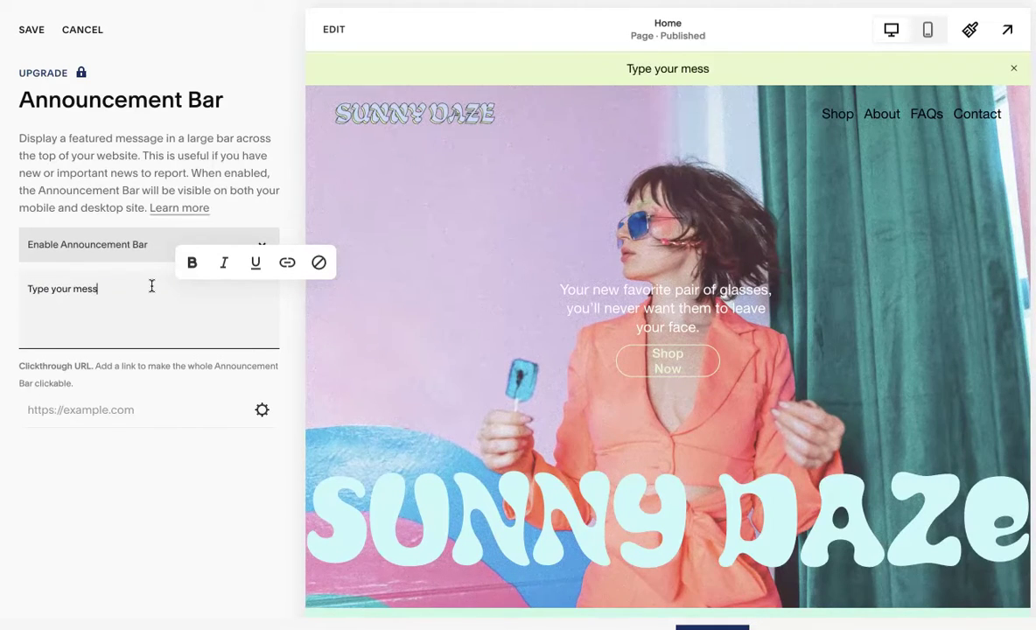
{"action": "type", "text": "age an"}
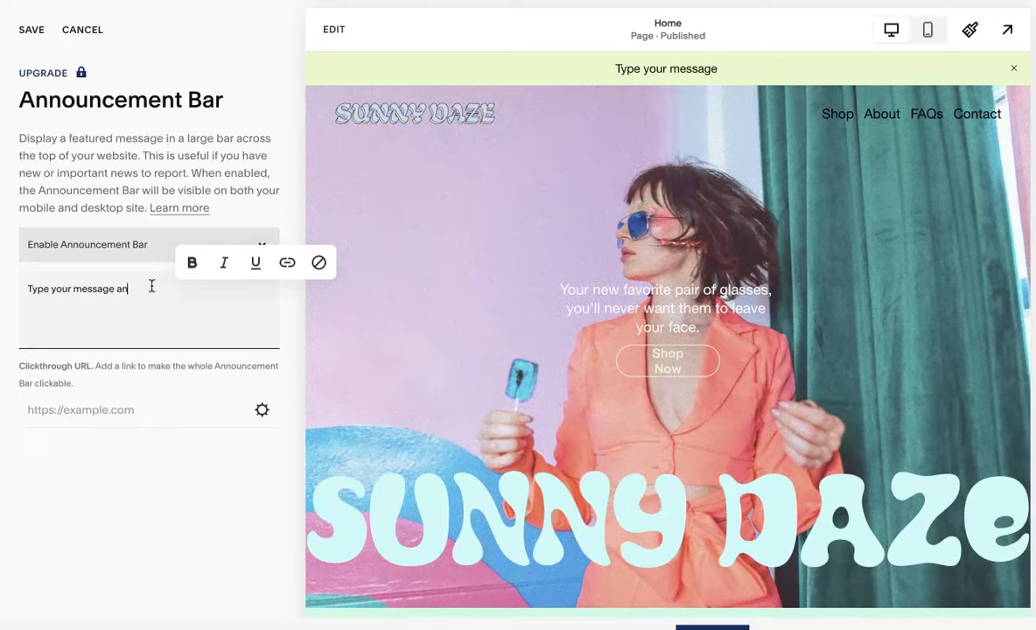
{"action": "type", "text": "d make your annoou"}
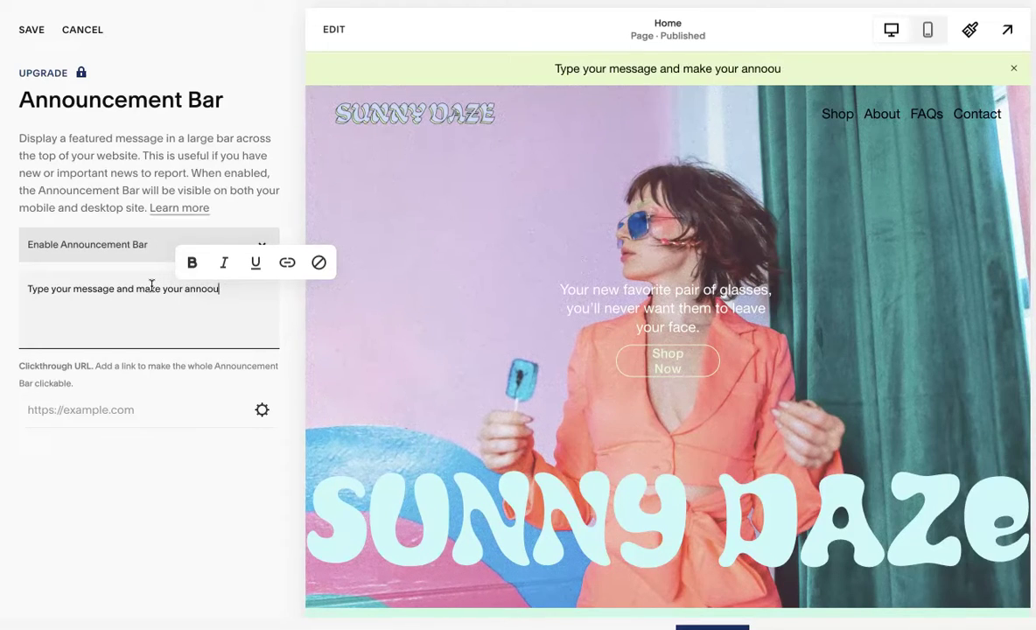
{"action": "key", "text": "BackSpace"}
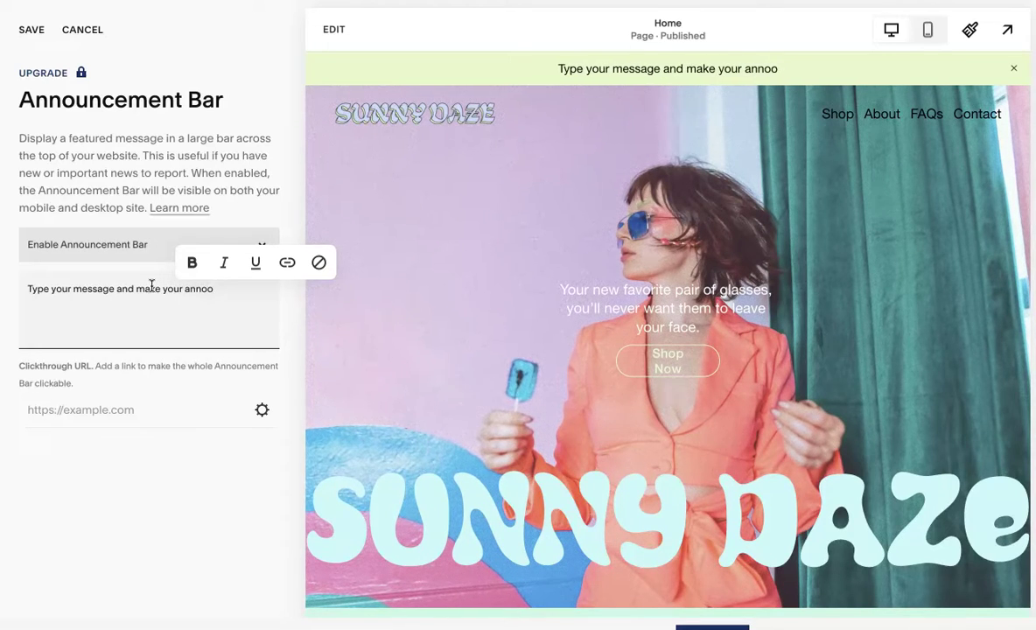
{"action": "key", "text": "BackSpace"}
{"action": "type", "text": "uncement!"}
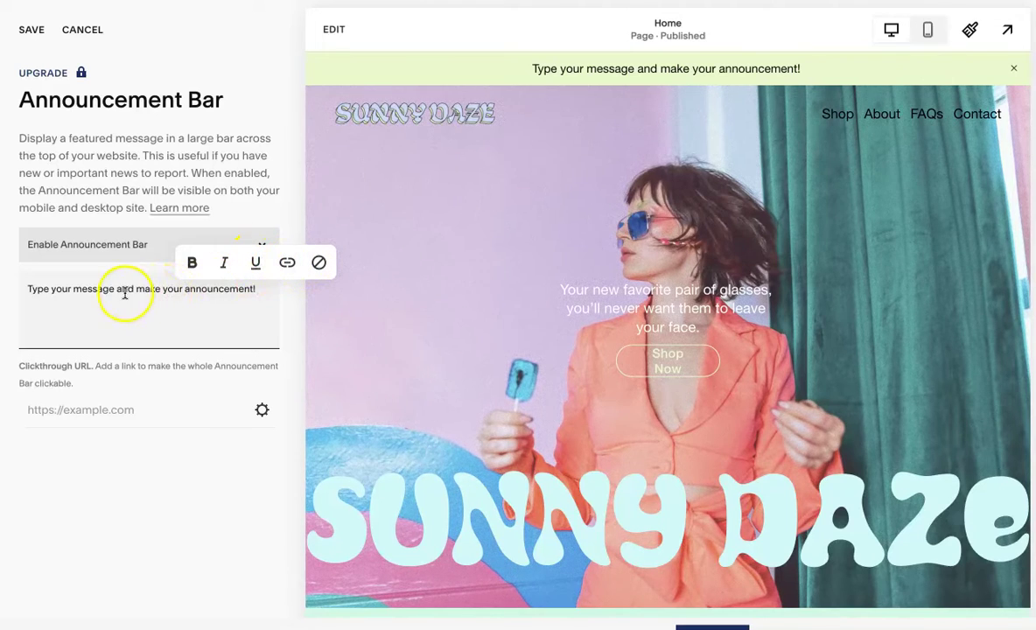
{"action": "left_click", "coordinate": [80, 287]}
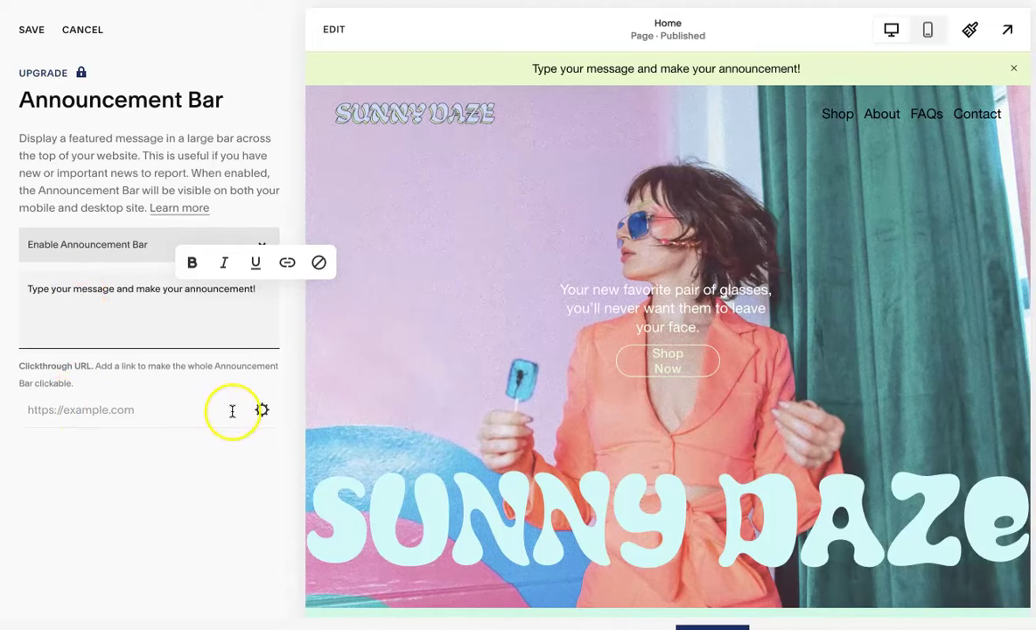
{"action": "left_click", "coordinate": [262, 413]}
- Set the announcement bar's clickthrough URL to the Shop All page (/shop) and save
{"action": "left_click", "coordinate": [220, 274]}
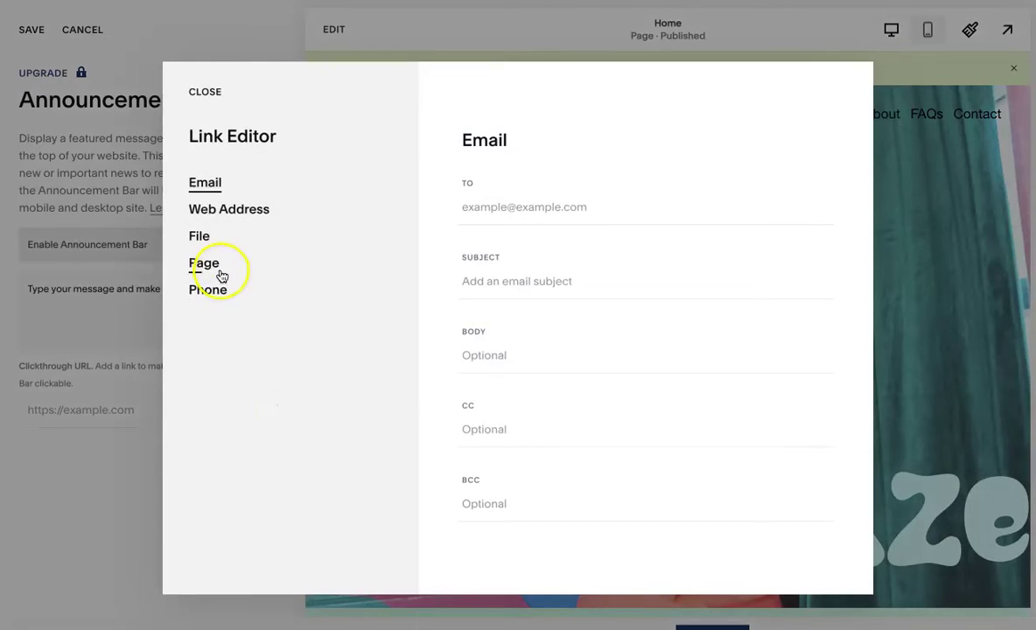
{"action": "left_click", "coordinate": [486, 215]}
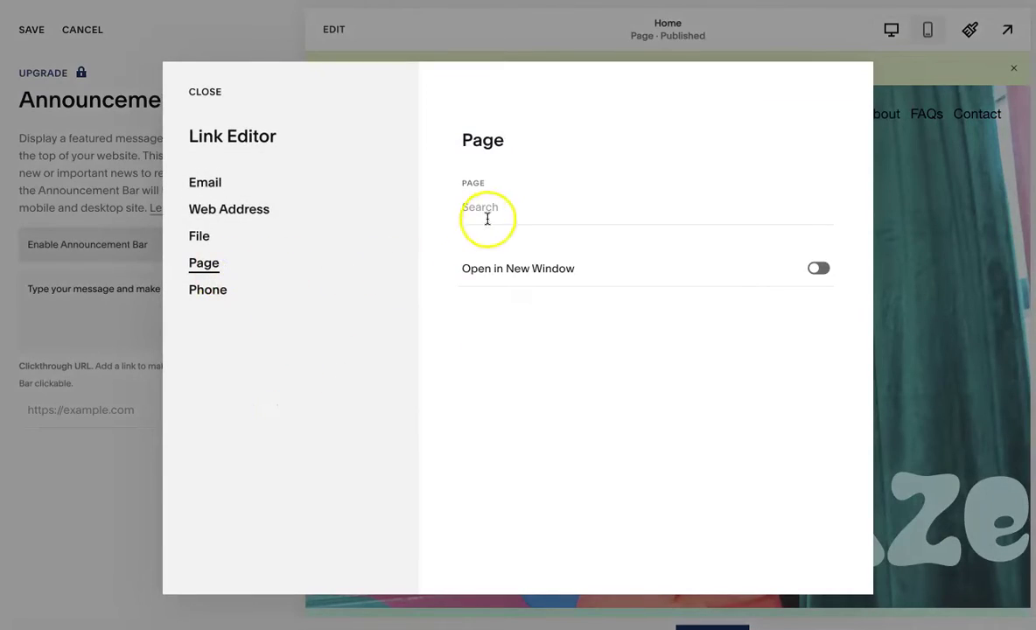
{"action": "left_click", "coordinate": [497, 296]}
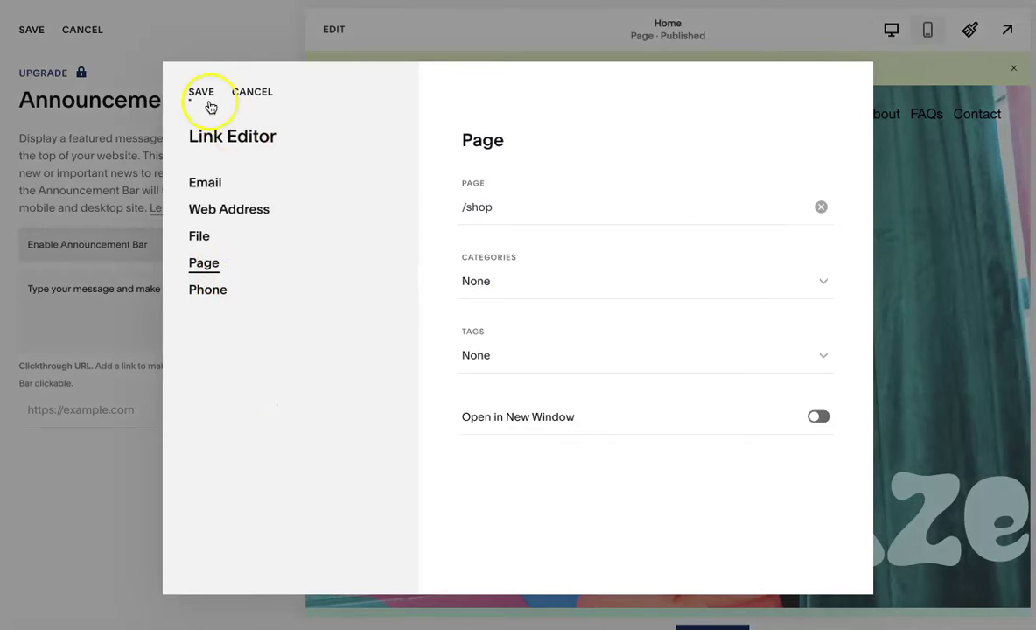
{"action": "left_click", "coordinate": [208, 97]}
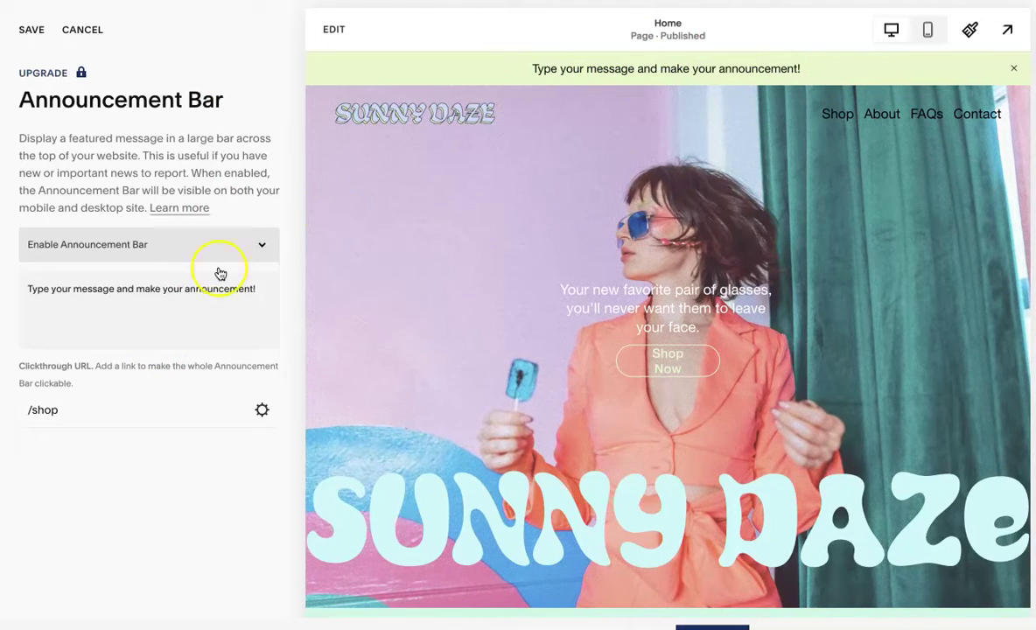
- Replace the placeholder message with 'Black Friday Sale or Holiday Sale!'
{"action": "triple_click", "coordinate": [155, 293]}
{"action": "type", "text": "Black"}
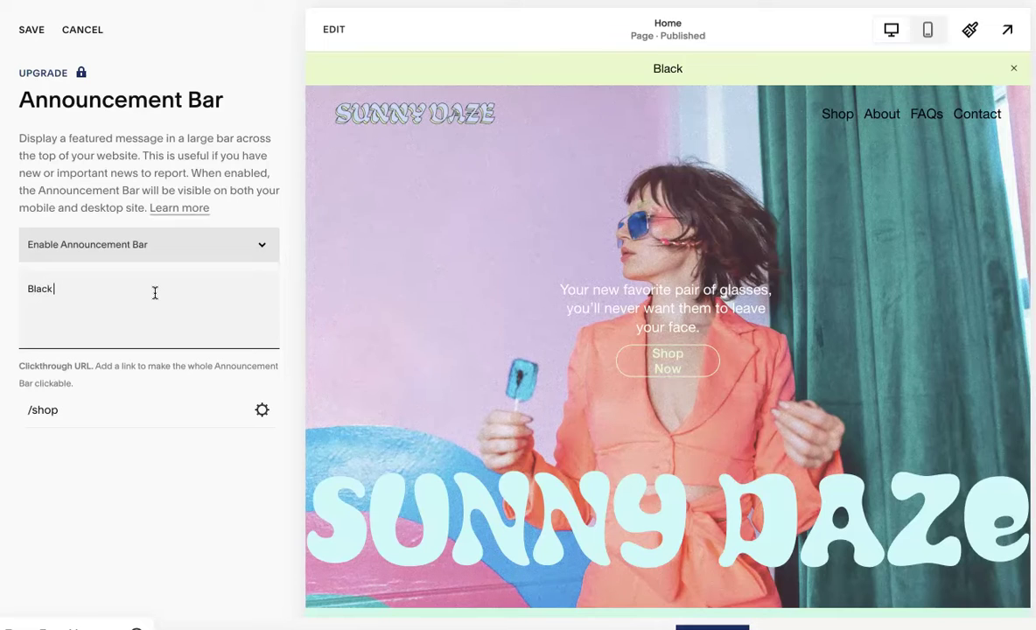
{"action": "type", "text": " Friday Sale "}
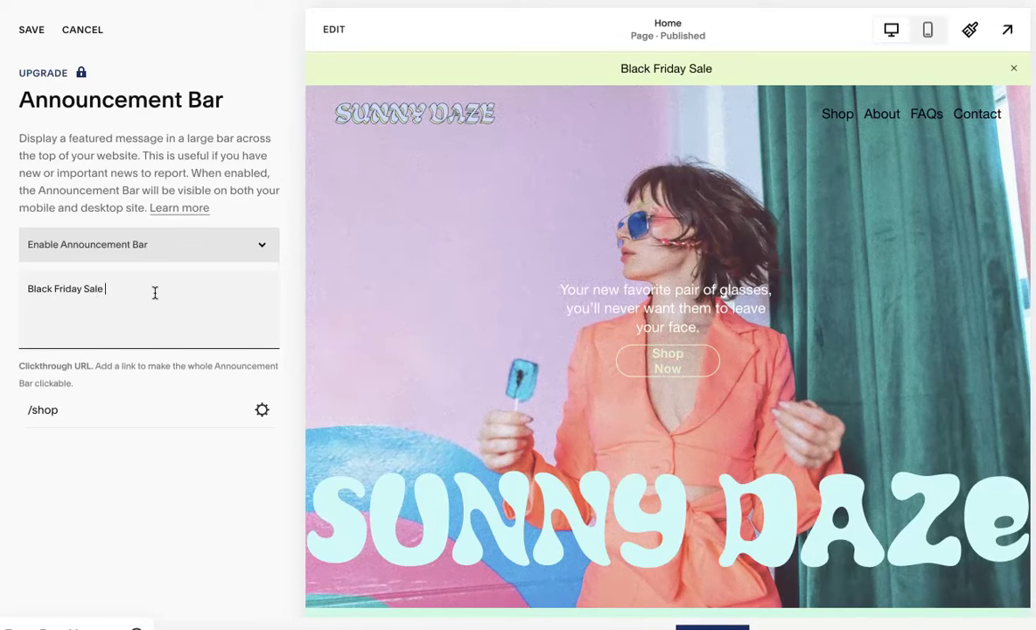
{"action": "type", "text": "or Hol"}
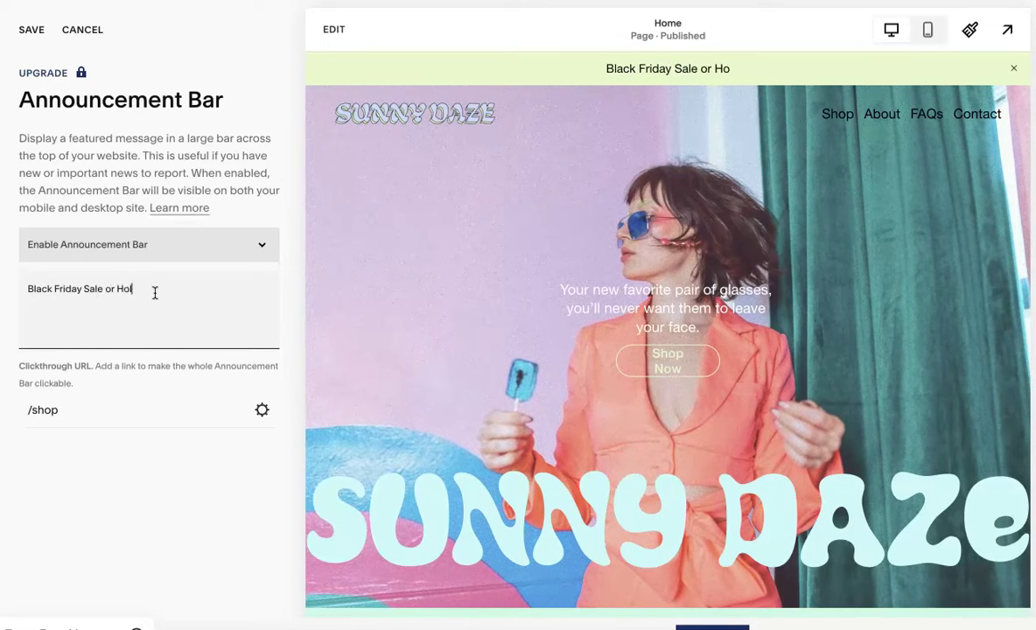
{"action": "type", "text": "iday Sale!"}
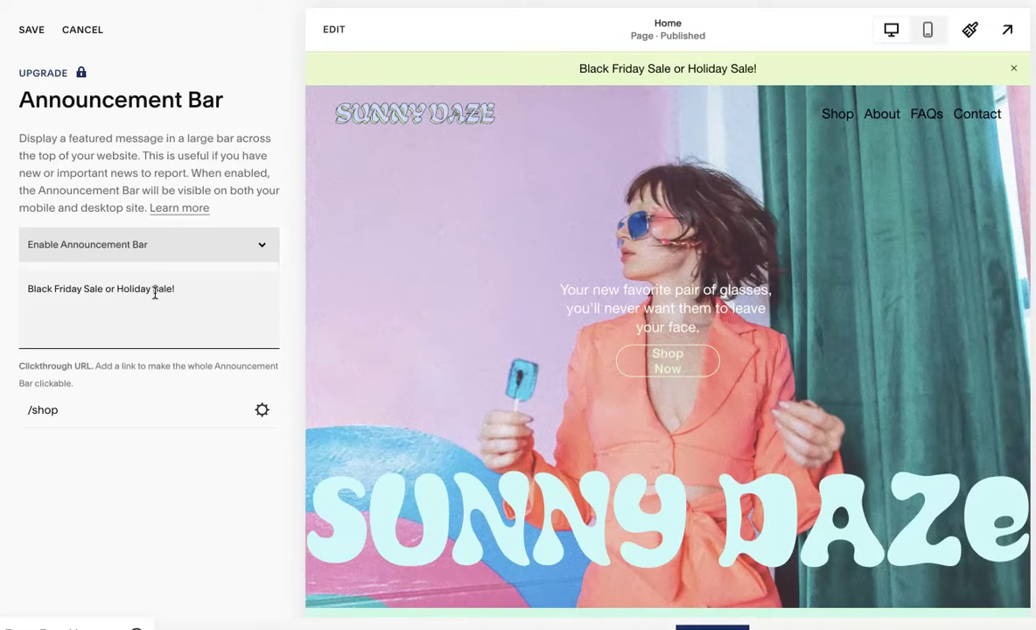
{"action": "left_click", "coordinate": [189, 287]}
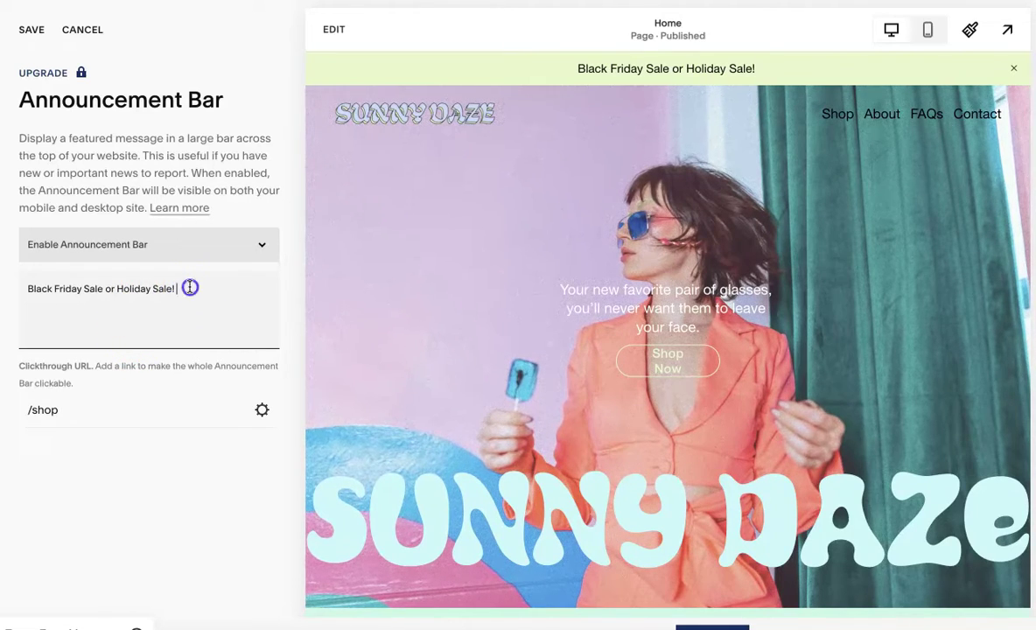
- Retype the message as 'Now Open! Have Fun Shopping!' and save it
{"action": "triple_click", "coordinate": [190, 287]}
{"action": "type", "text": "Now Open!"}
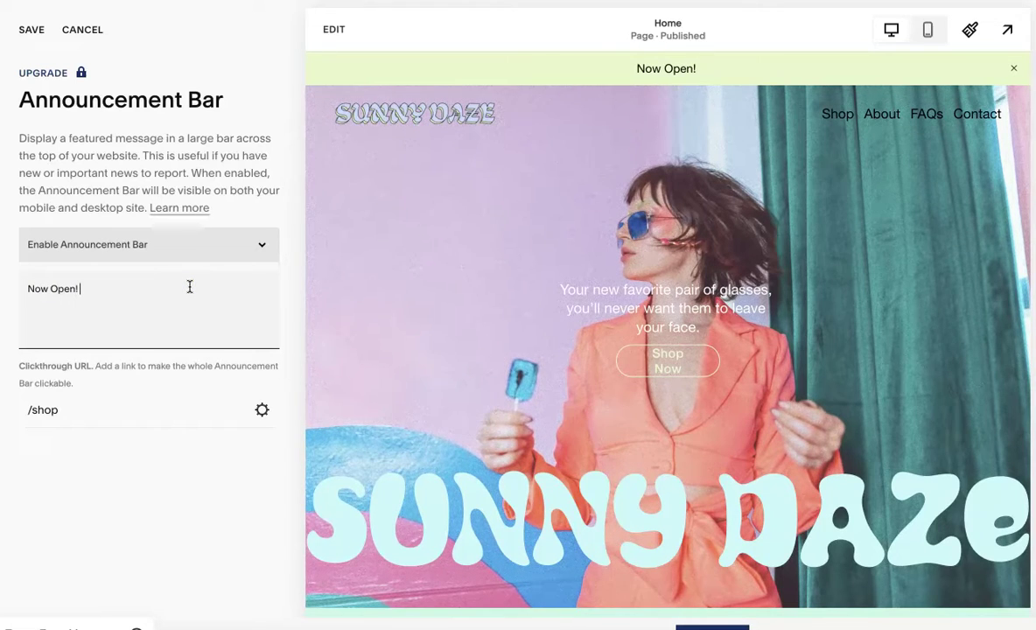
{"action": "type", "text": " Ha"}
{"action": "key", "text": "BackSpace"}
{"action": "key", "text": "BackSpace"}
{"action": "key", "text": "BackSpace"}
{"action": "type", "text": "Hav"}
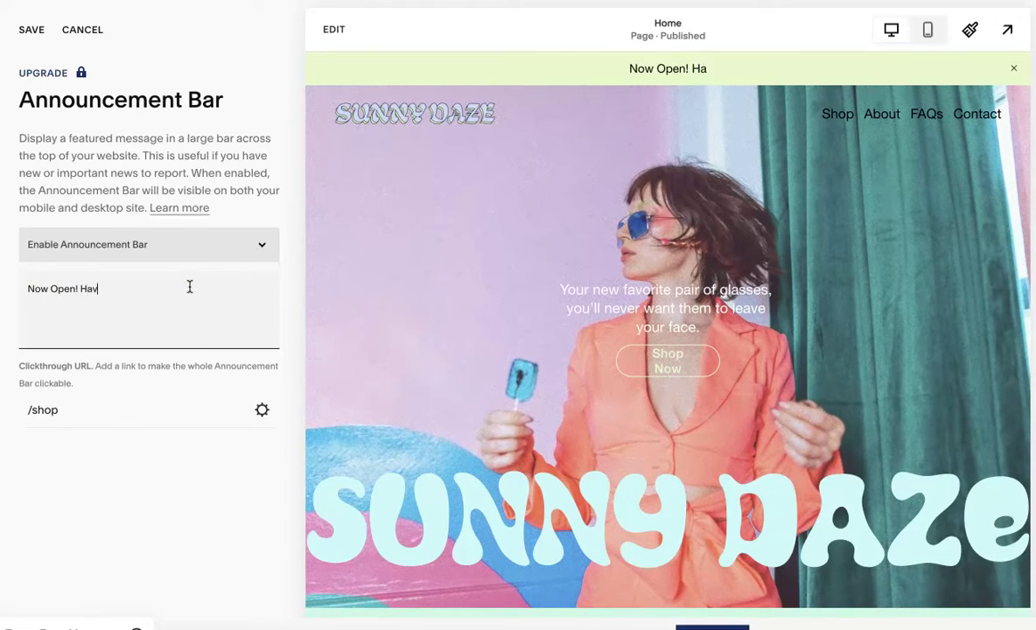
{"action": "type", "text": "e Fun Shopp"}
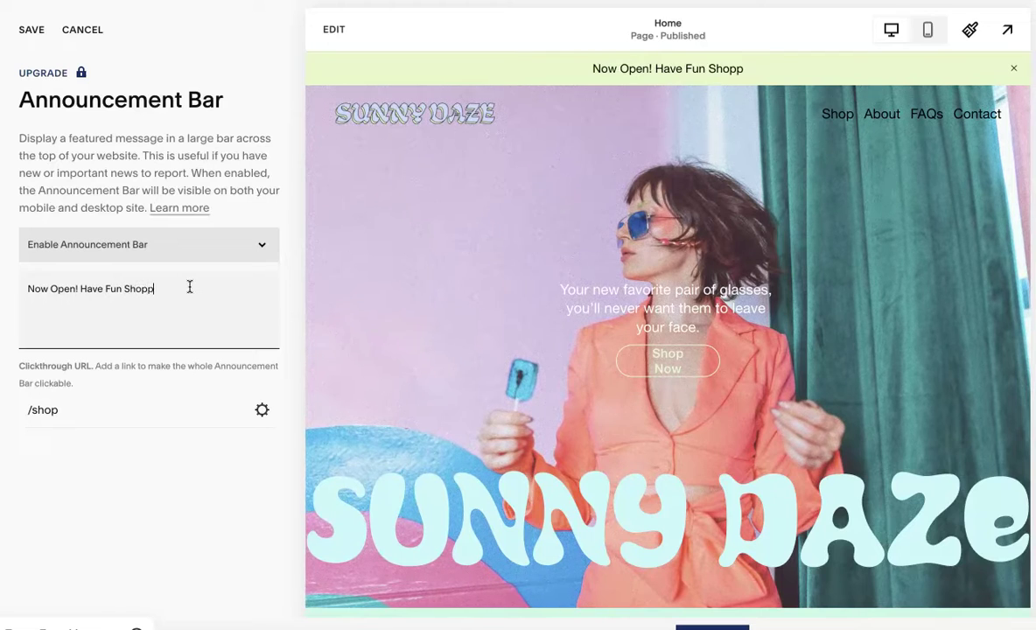
{"action": "type", "text": "ing!"}
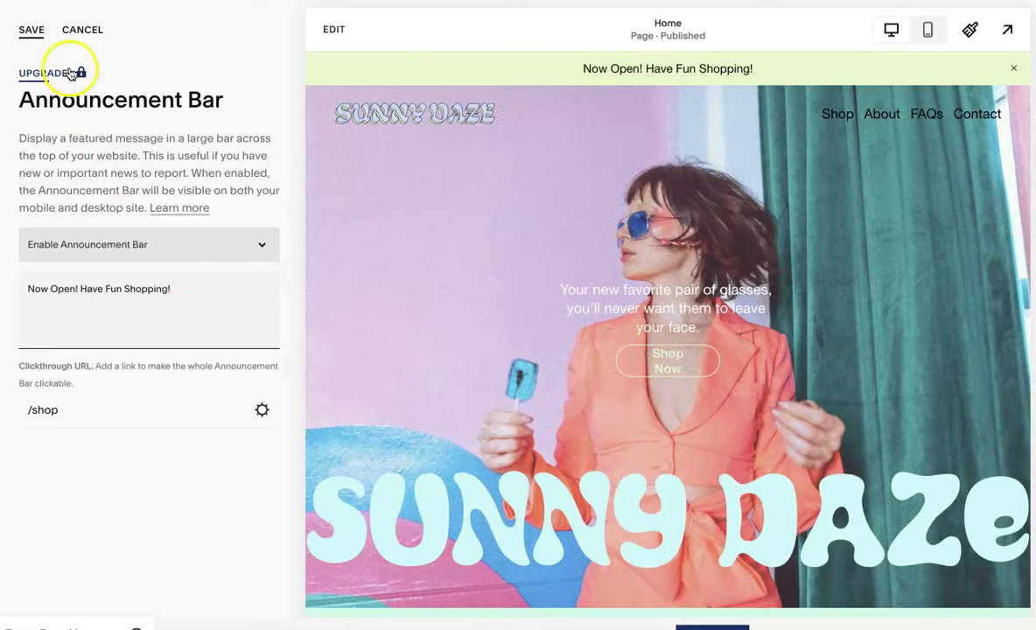
{"action": "left_click", "coordinate": [31, 29]}
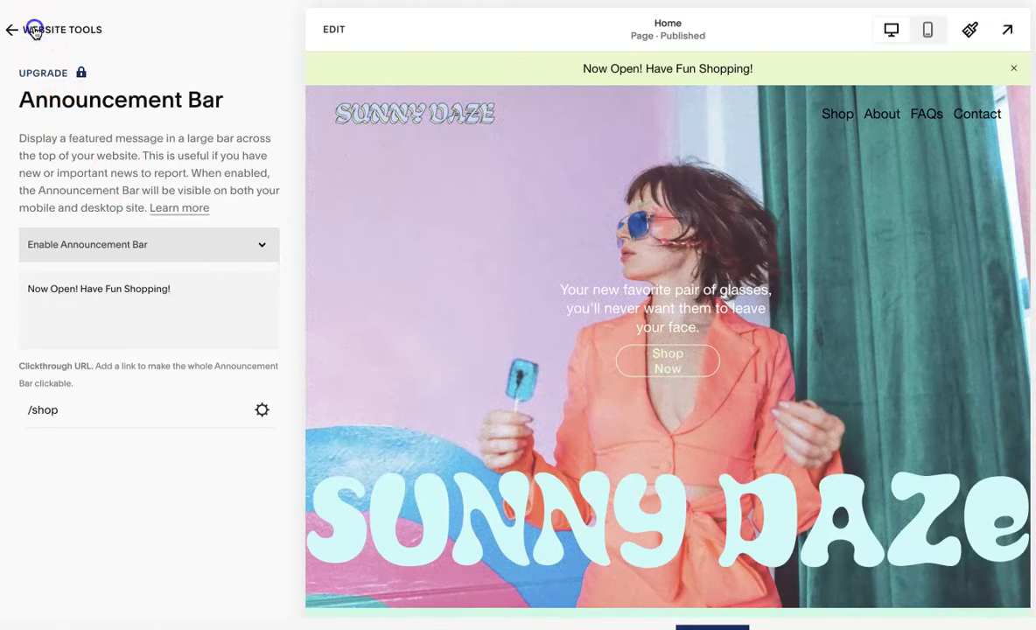
{"action": "left_click", "coordinate": [32, 30]}
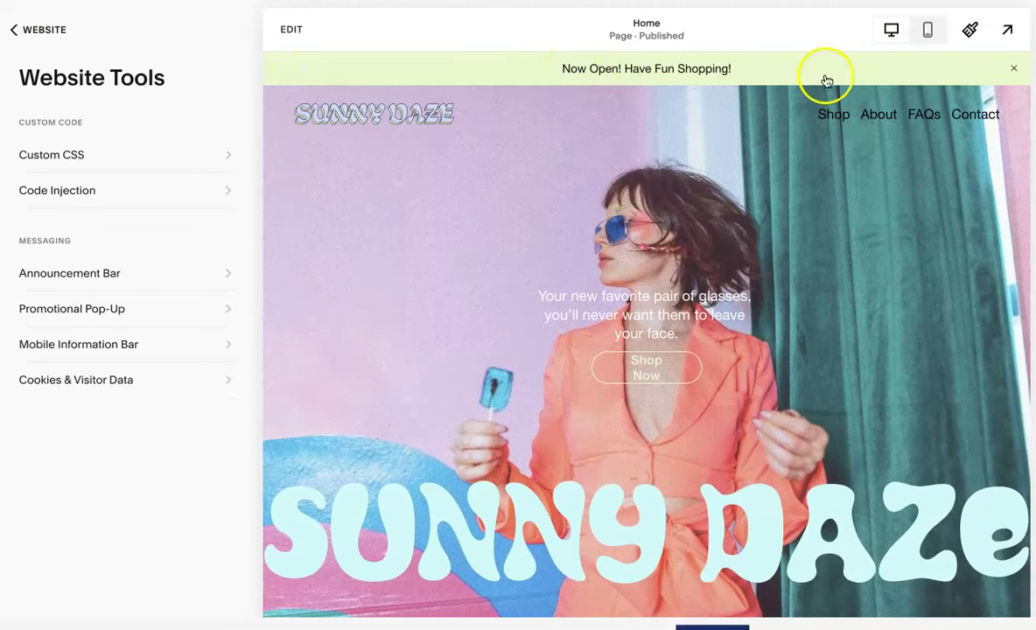
- Inspect Site Styles colours, open the Lightest 1 theme, and test the announcement bar link
{"action": "left_click", "coordinate": [970, 33]}
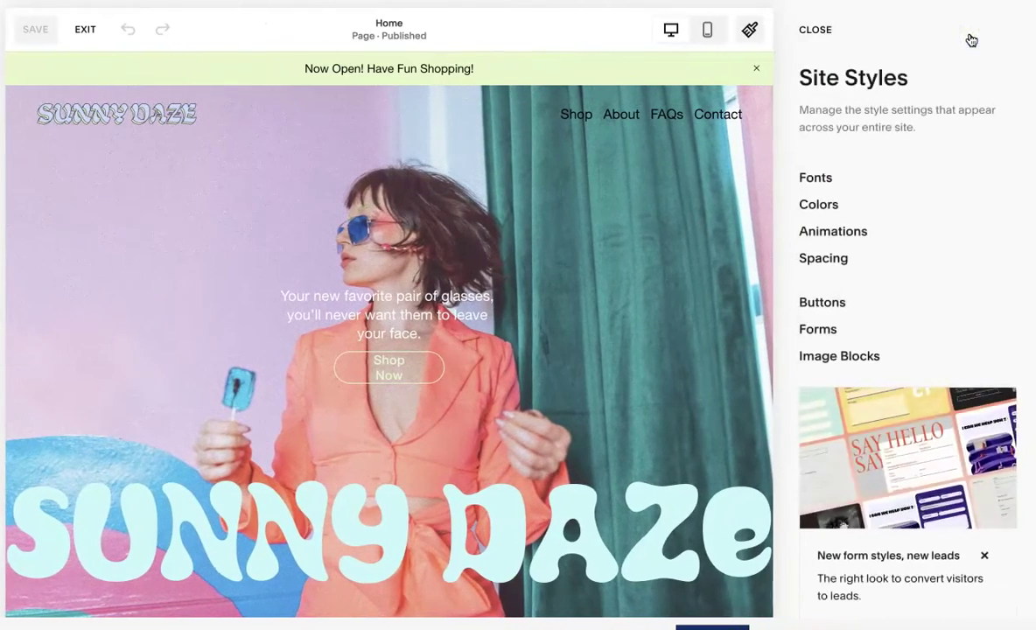
{"action": "left_click", "coordinate": [826, 203]}
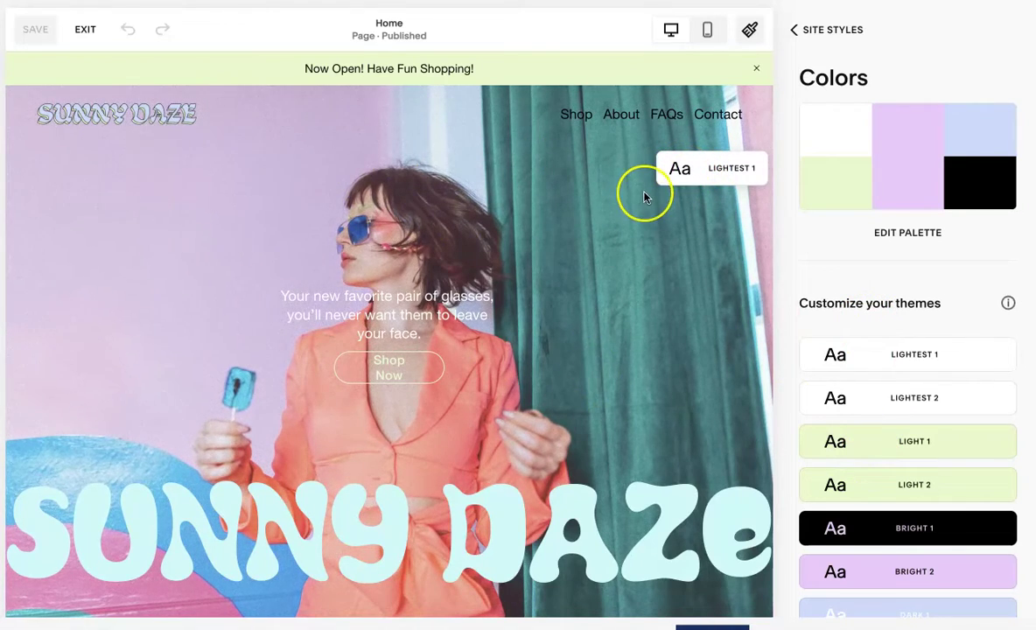
{"action": "scroll", "coordinate": [645, 195], "scroll_direction": "down", "scroll_amount": 3}
{"action": "scroll", "coordinate": [645, 194], "scroll_direction": "up", "scroll_amount": 3}
{"action": "left_click", "coordinate": [640, 189]}
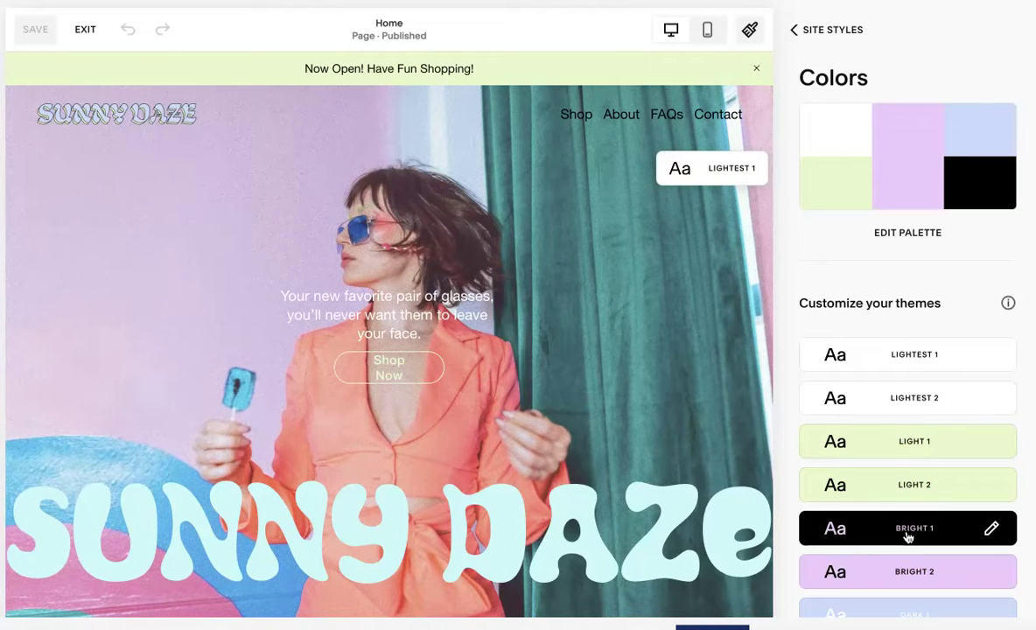
{"action": "left_click", "coordinate": [990, 354]}
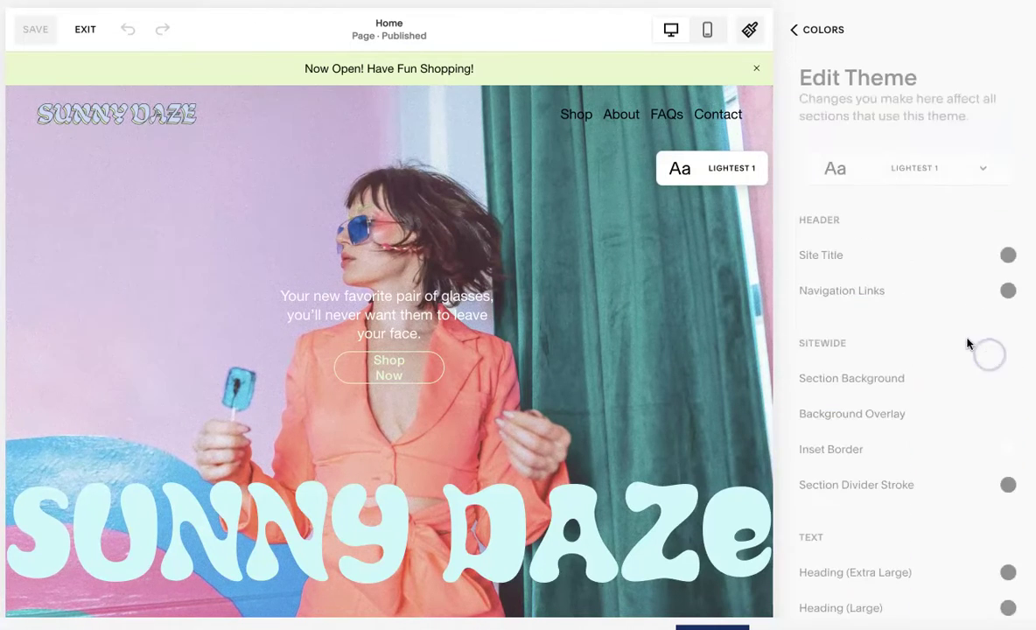
{"action": "left_click", "coordinate": [650, 80]}
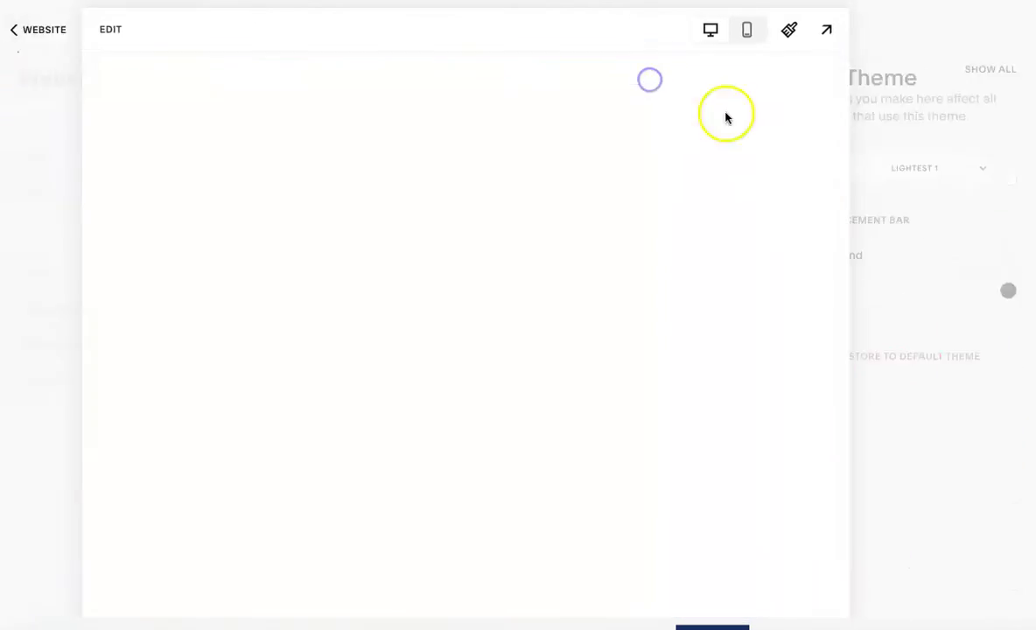
- Clear the /shop page from the announcement bar's clickthrough URL and save the bar settings
{"action": "left_click", "coordinate": [665, 80]}
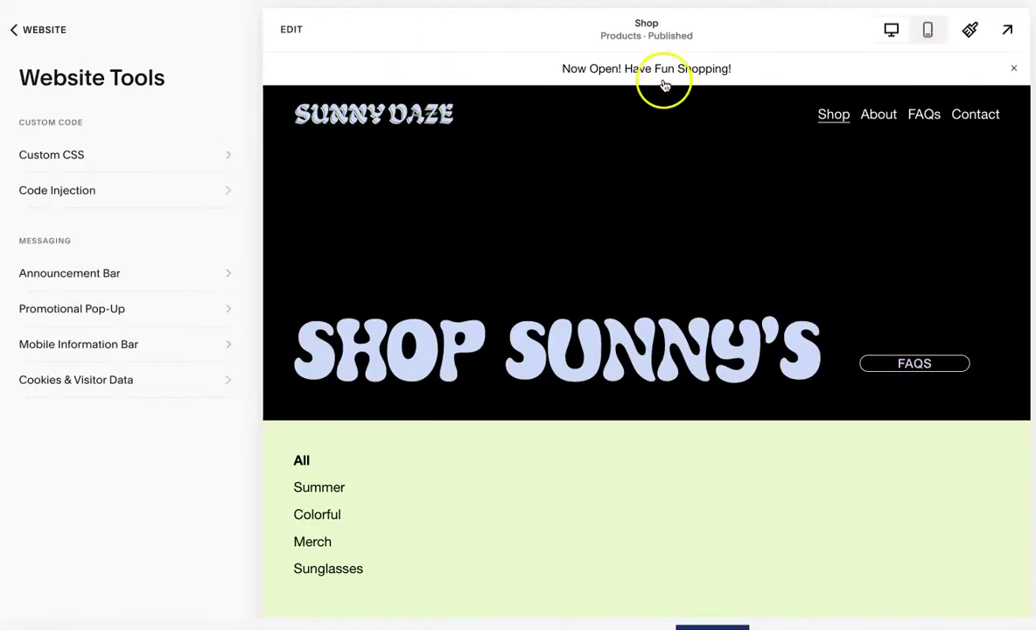
{"action": "left_click", "coordinate": [405, 109]}
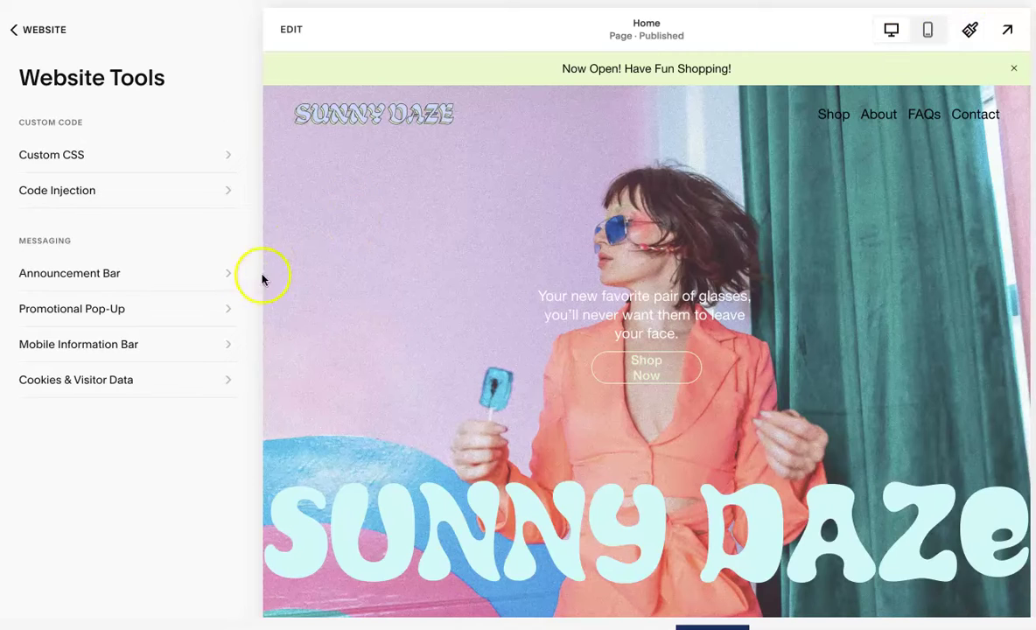
{"action": "left_click", "coordinate": [214, 275]}
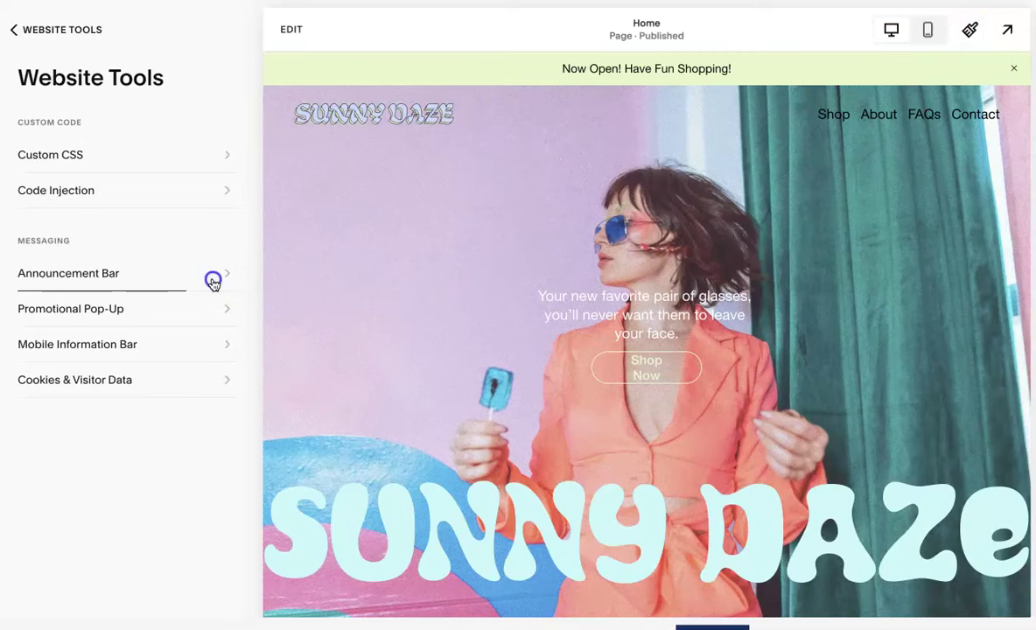
{"action": "left_click", "coordinate": [259, 405]}
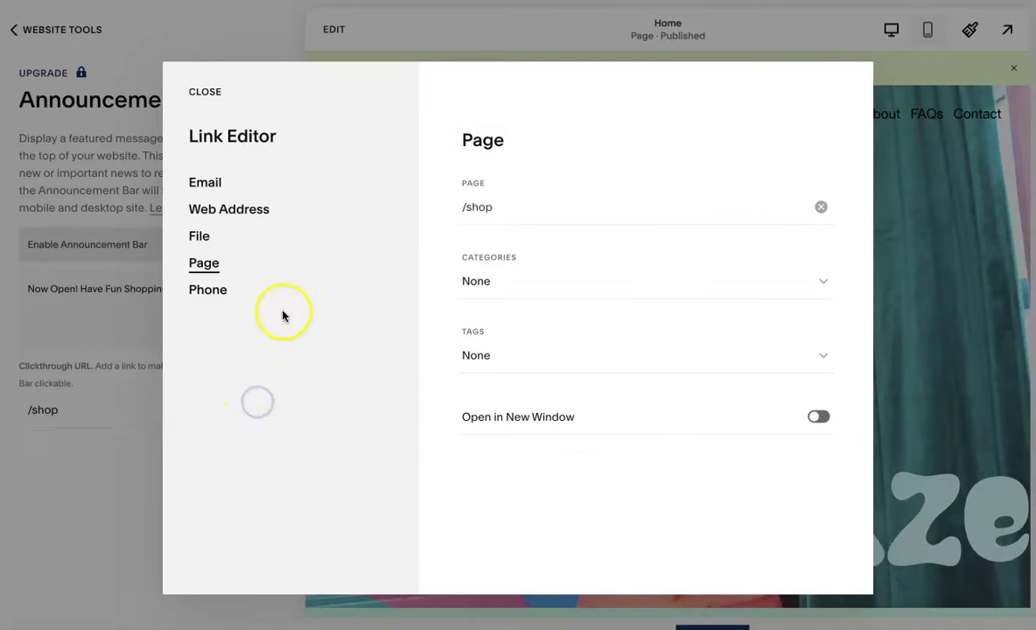
{"action": "left_click", "coordinate": [816, 205]}
{"action": "left_click", "coordinate": [201, 91]}
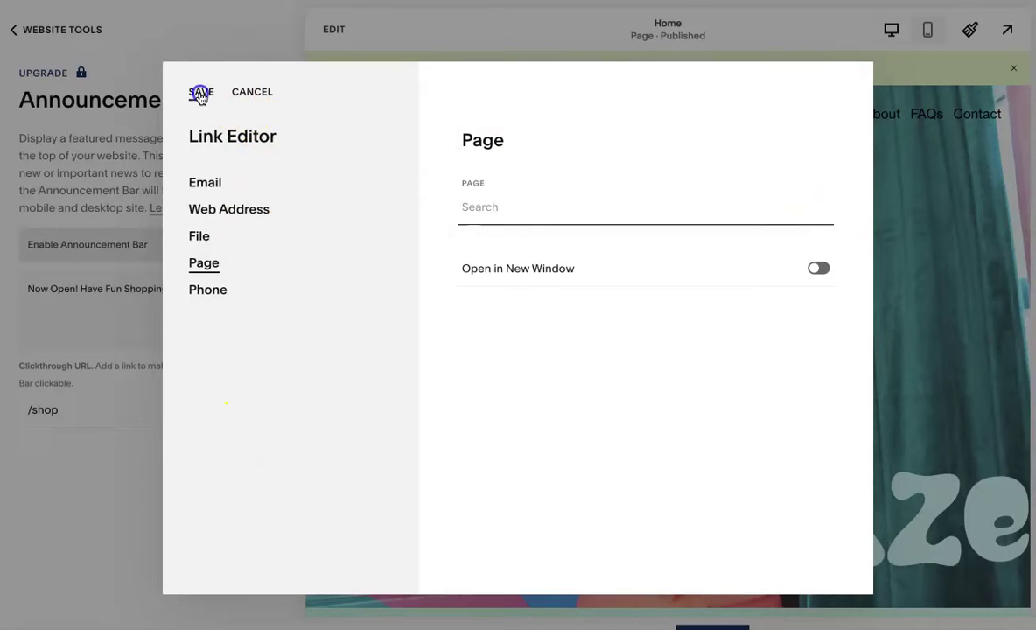
{"action": "left_click", "coordinate": [28, 31]}
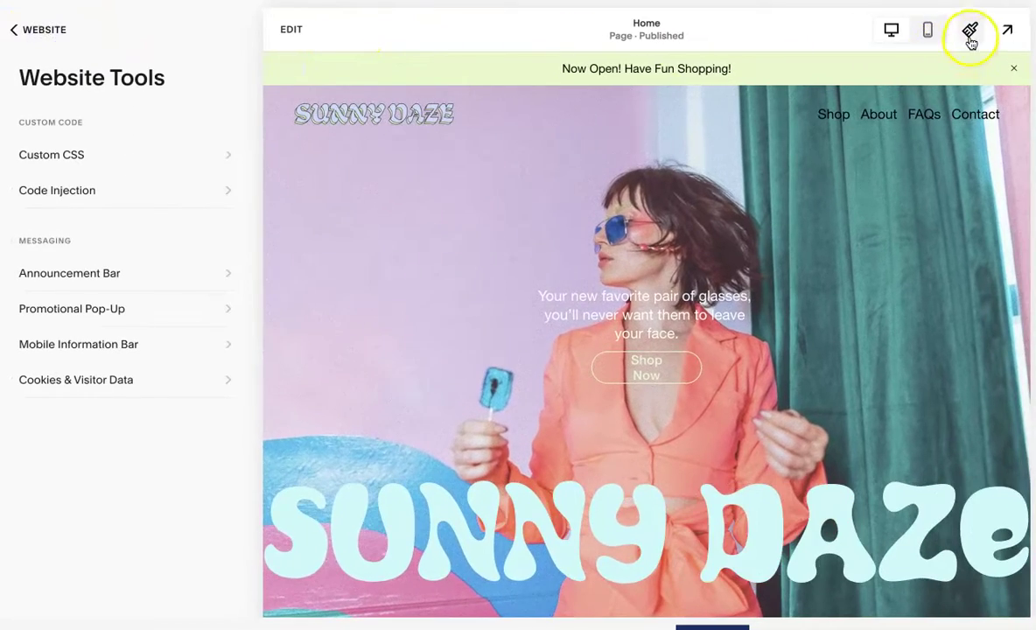
{"action": "left_click", "coordinate": [970, 29]}
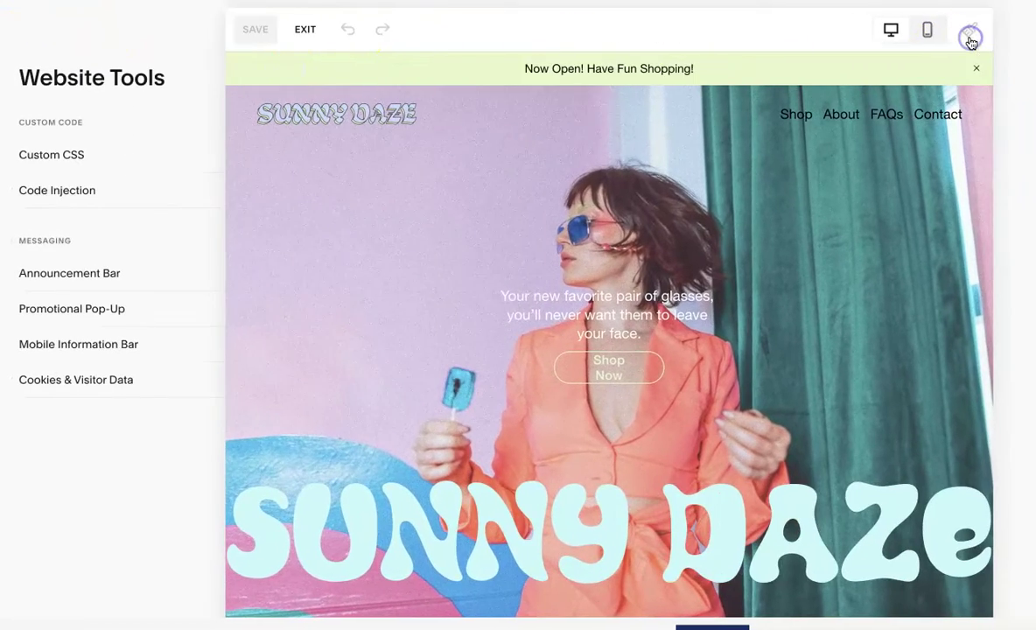
- In the Lightest 1 theme, try lavender, white and periwinkle bar backgrounds, settling on lime
{"action": "left_click", "coordinate": [836, 201]}
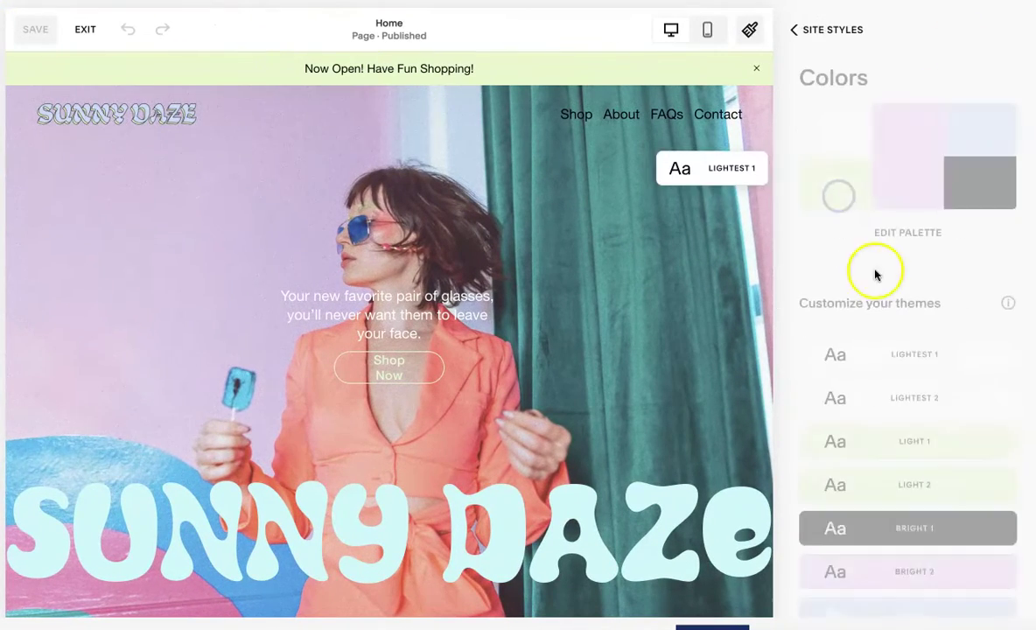
{"action": "left_click", "coordinate": [926, 362]}
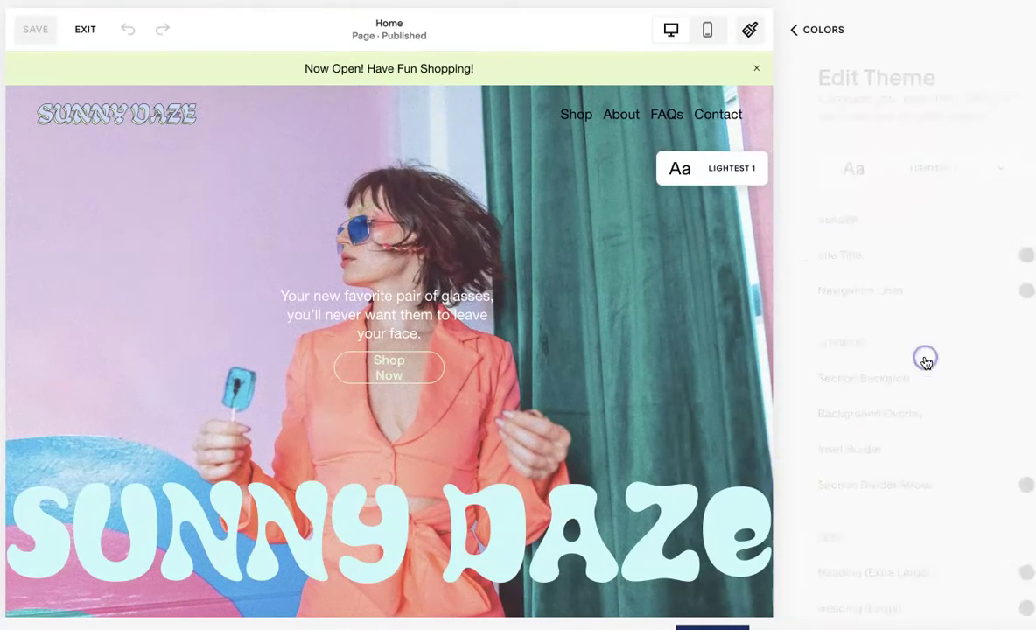
{"action": "left_click", "coordinate": [632, 79]}
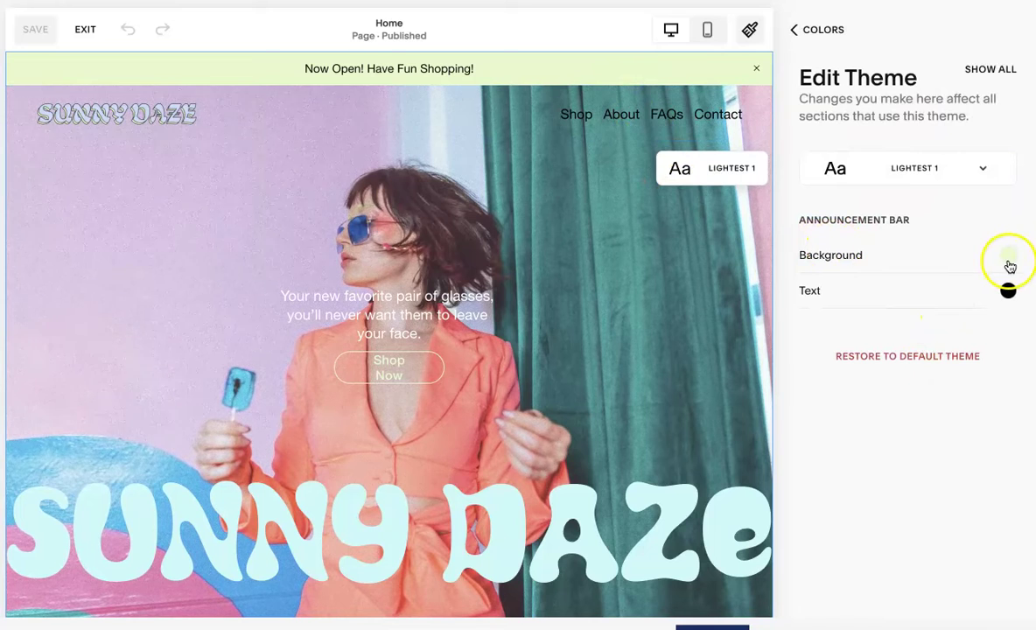
{"action": "left_click", "coordinate": [1009, 261]}
{"action": "left_click", "coordinate": [916, 219]}
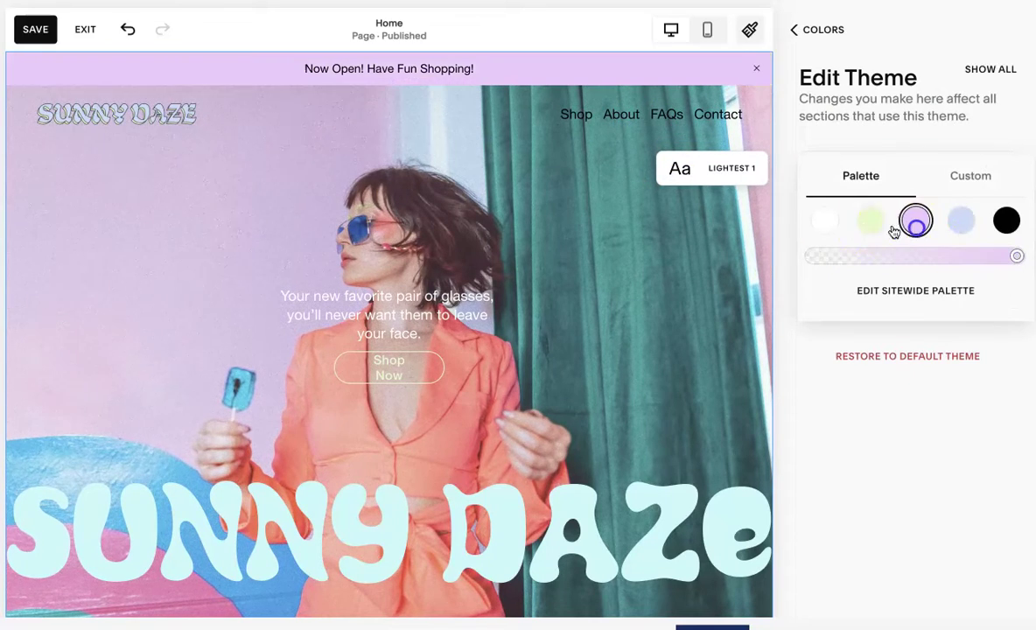
{"action": "left_click", "coordinate": [825, 222]}
{"action": "left_click", "coordinate": [871, 220]}
{"action": "left_click", "coordinate": [961, 220]}
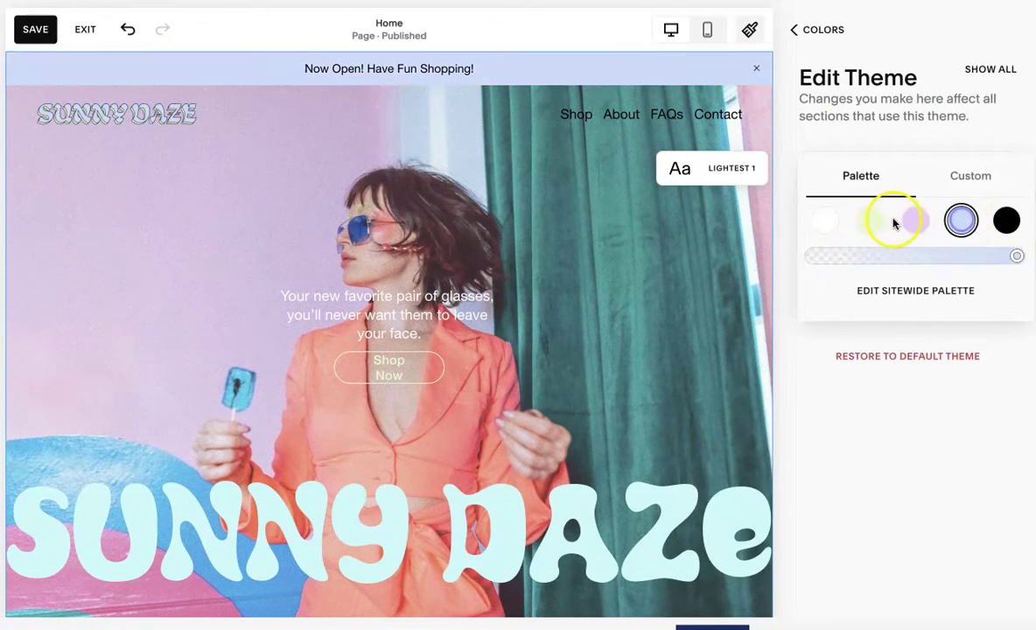
{"action": "left_click", "coordinate": [889, 222]}
{"action": "left_click", "coordinate": [939, 132]}
- Keep black announcement bar text, save the theme change, and exit page editing
{"action": "left_click", "coordinate": [1006, 287]}
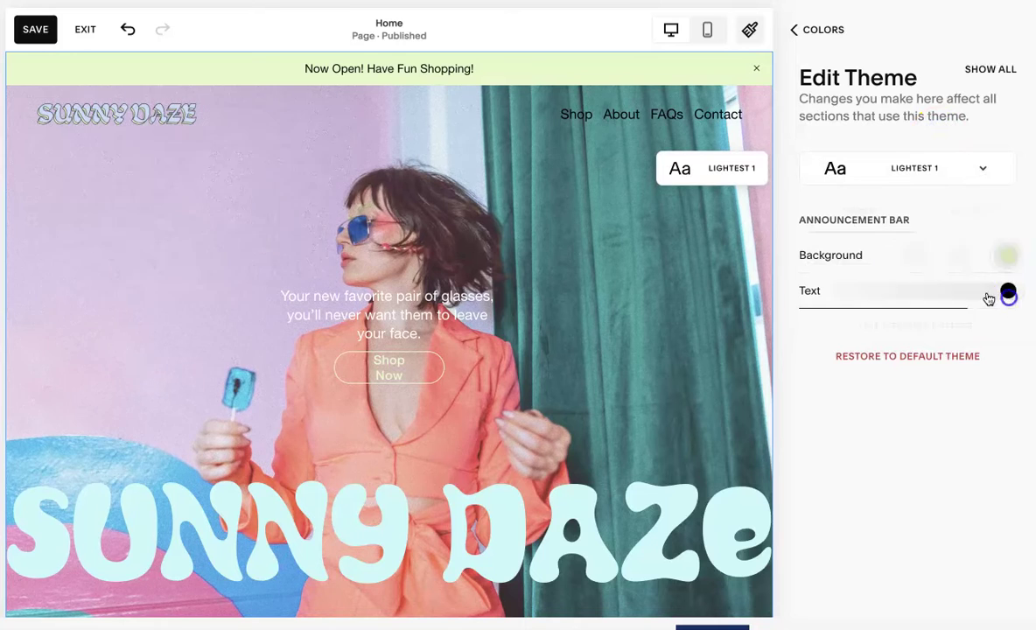
{"action": "left_click", "coordinate": [931, 126]}
{"action": "left_click", "coordinate": [48, 35]}
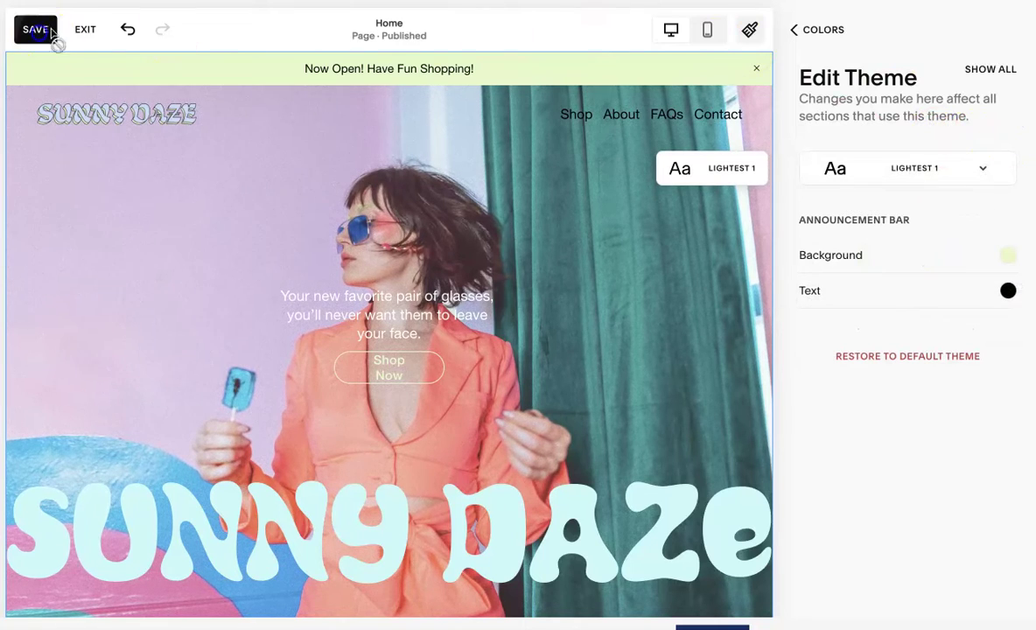
{"action": "left_click", "coordinate": [74, 31]}
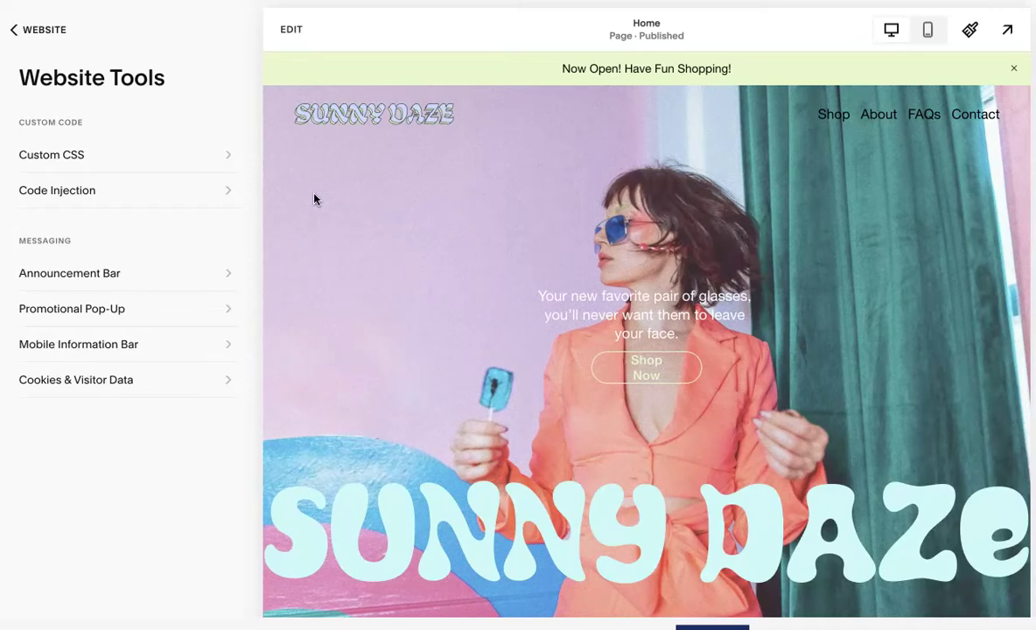
- Navigate back to Marketing > Marketing Tools and open the Promotional Pop-Up card
{"action": "left_click", "coordinate": [178, 129]}
{"action": "left_click", "coordinate": [12, 12]}
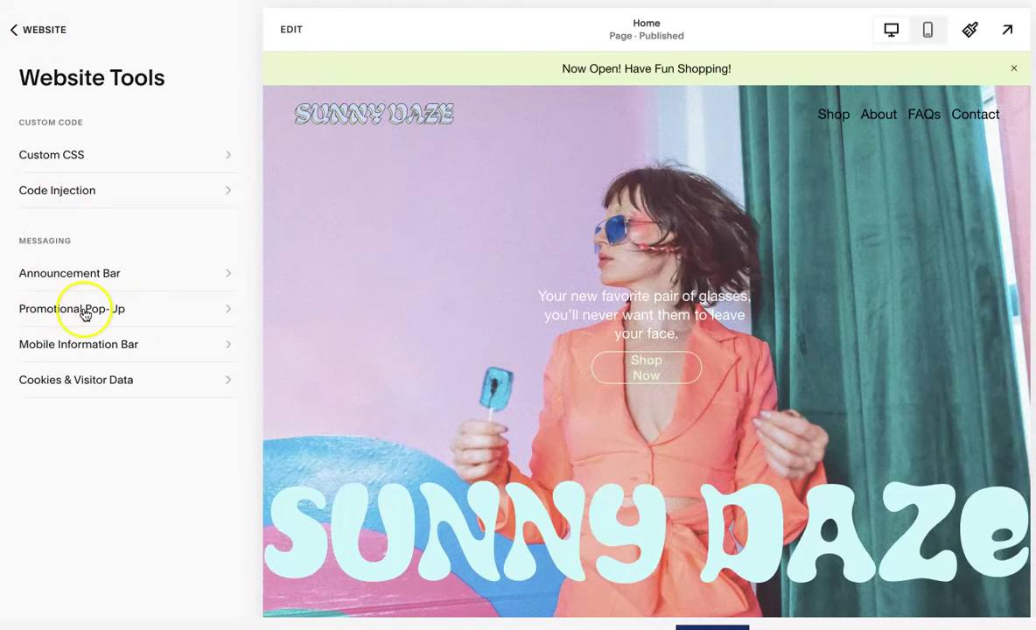
{"action": "left_click", "coordinate": [44, 30]}
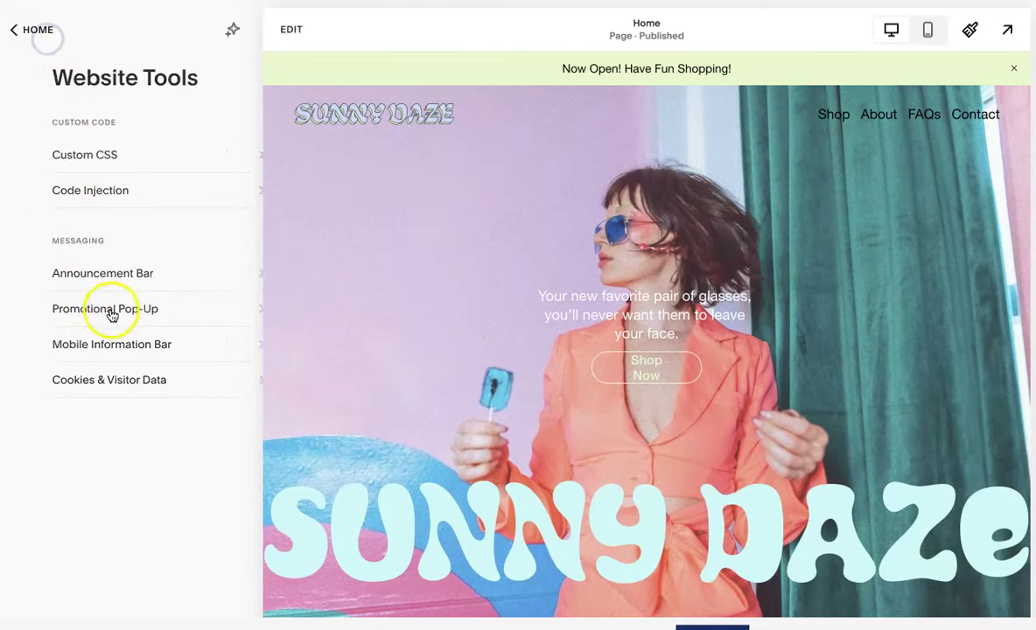
{"action": "left_click", "coordinate": [31, 29]}
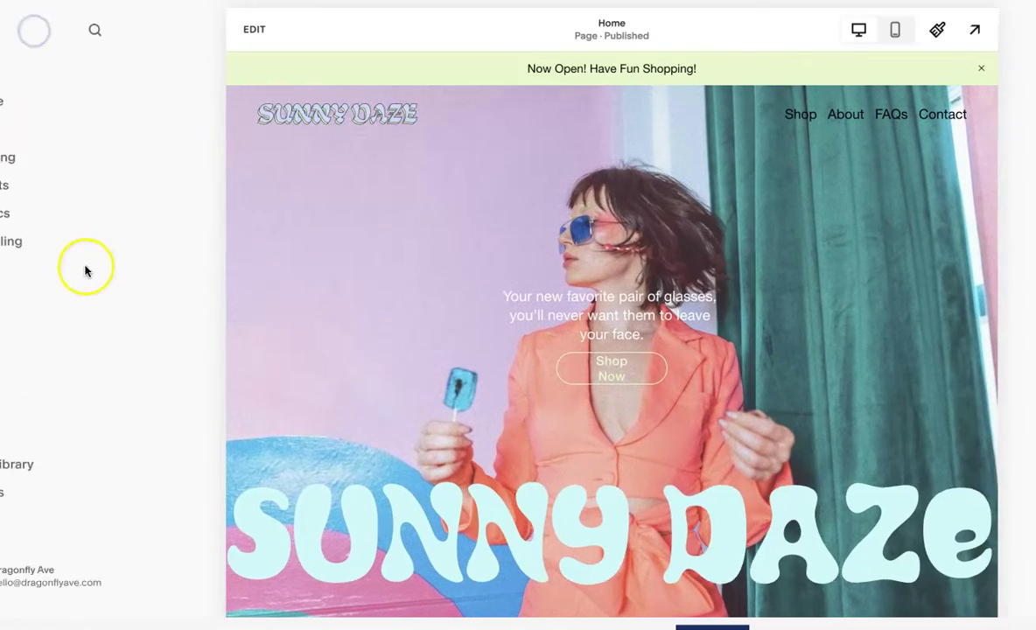
{"action": "left_click", "coordinate": [49, 158]}
{"action": "left_click", "coordinate": [55, 212]}
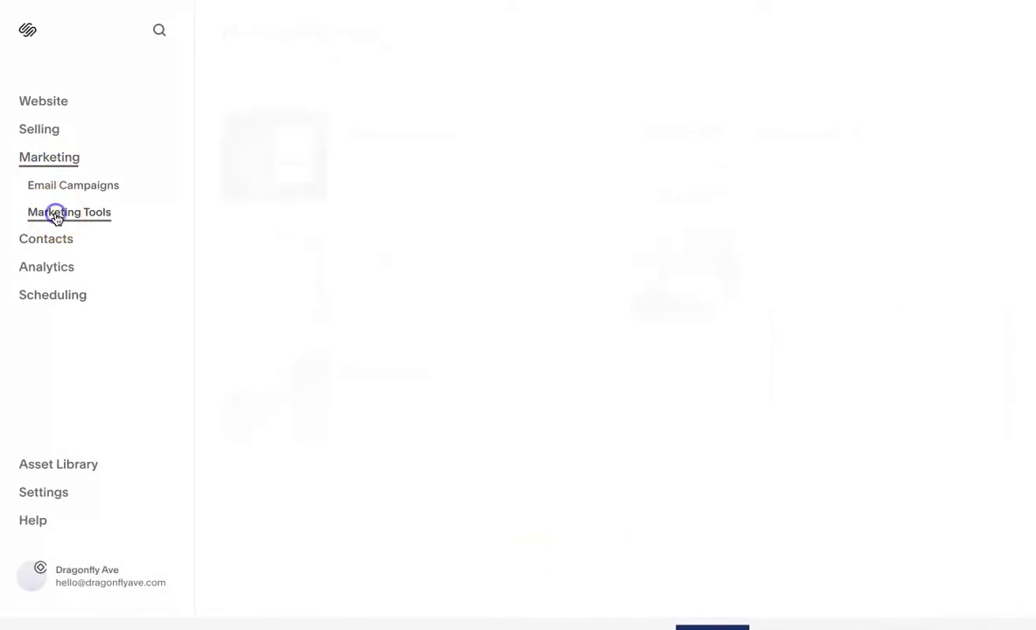
{"action": "left_click", "coordinate": [304, 168]}
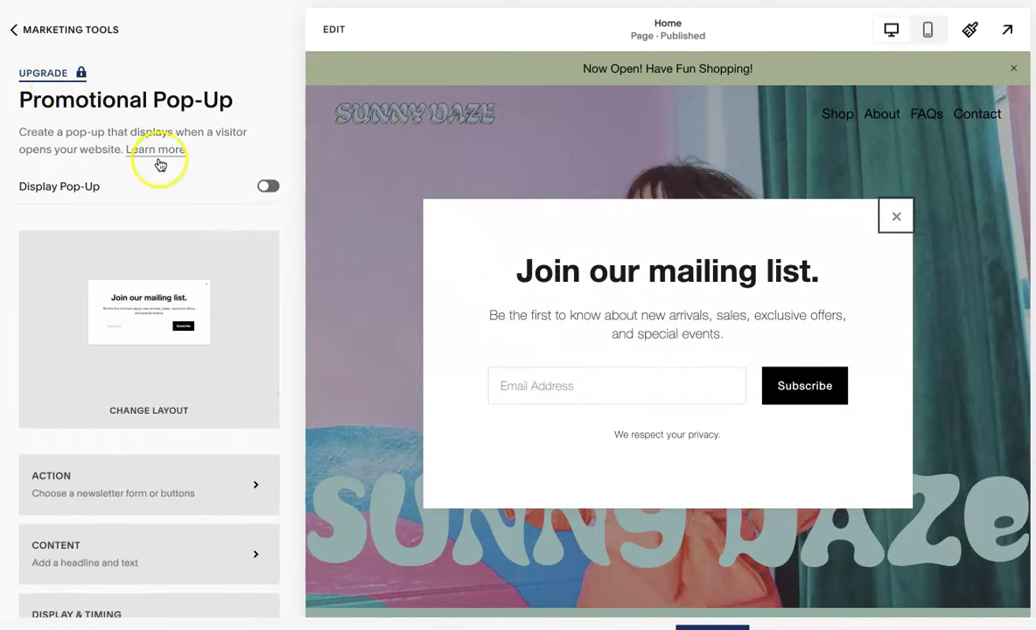
- Try enabling Display Pop-Up and saving, accept the storage warning, and bring up Change Layout
{"action": "left_click", "coordinate": [267, 185]}
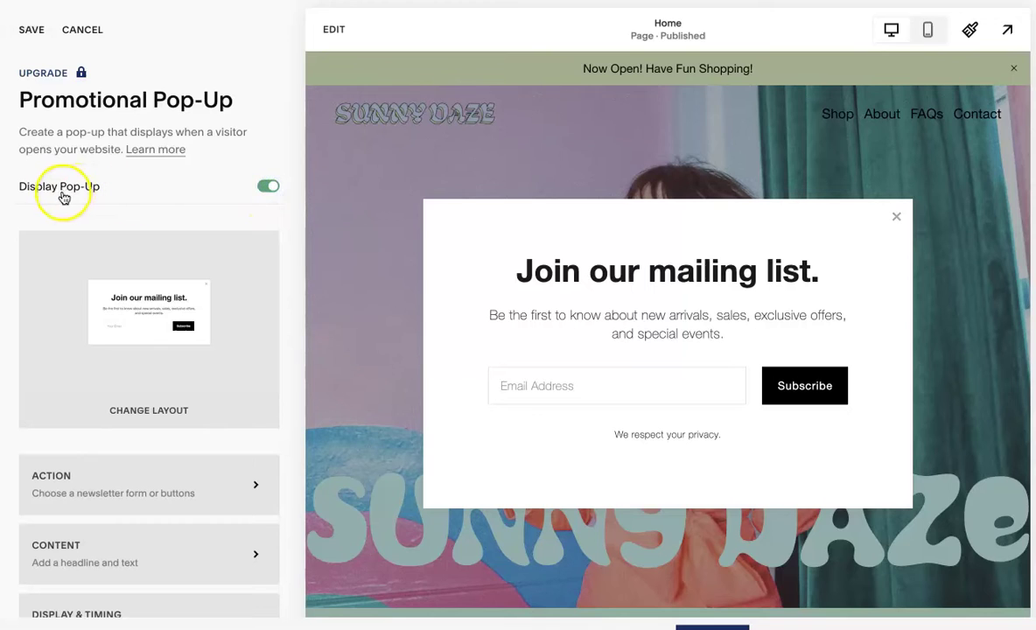
{"action": "left_click", "coordinate": [273, 191]}
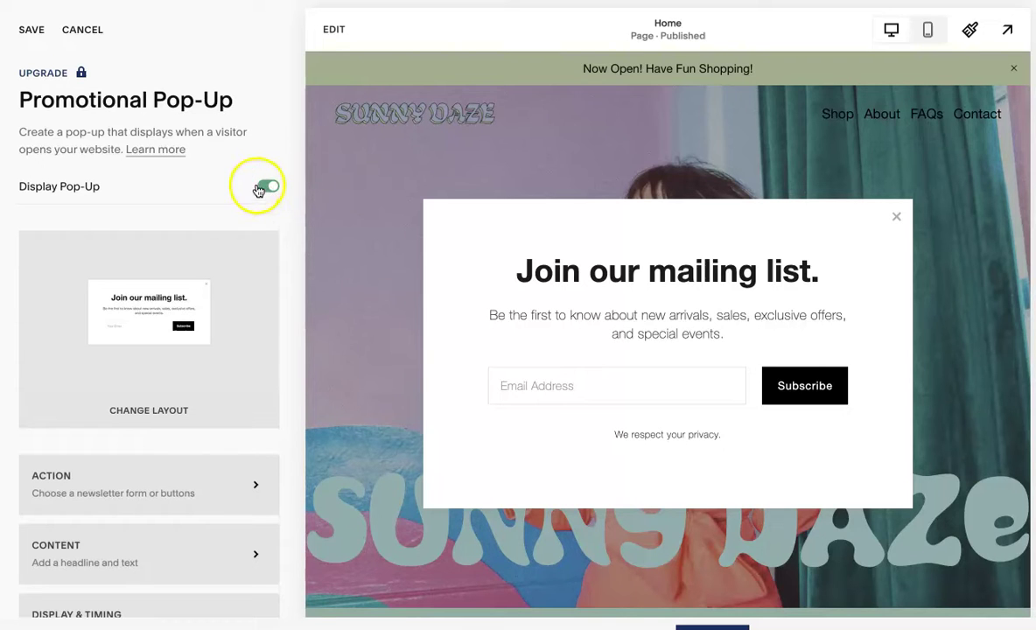
{"action": "left_click", "coordinate": [194, 412]}
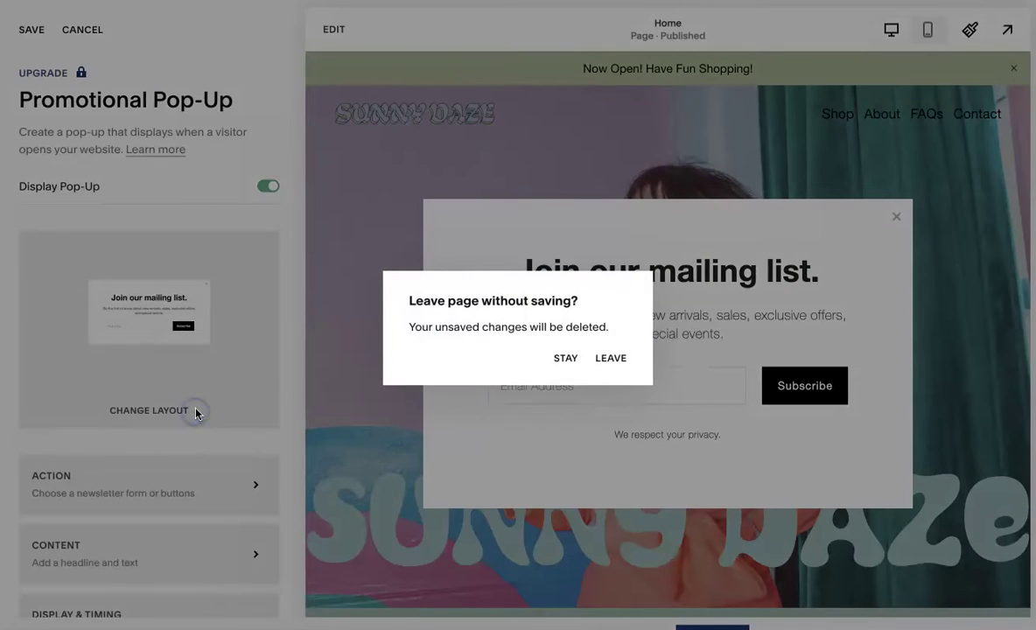
{"action": "left_click", "coordinate": [568, 361]}
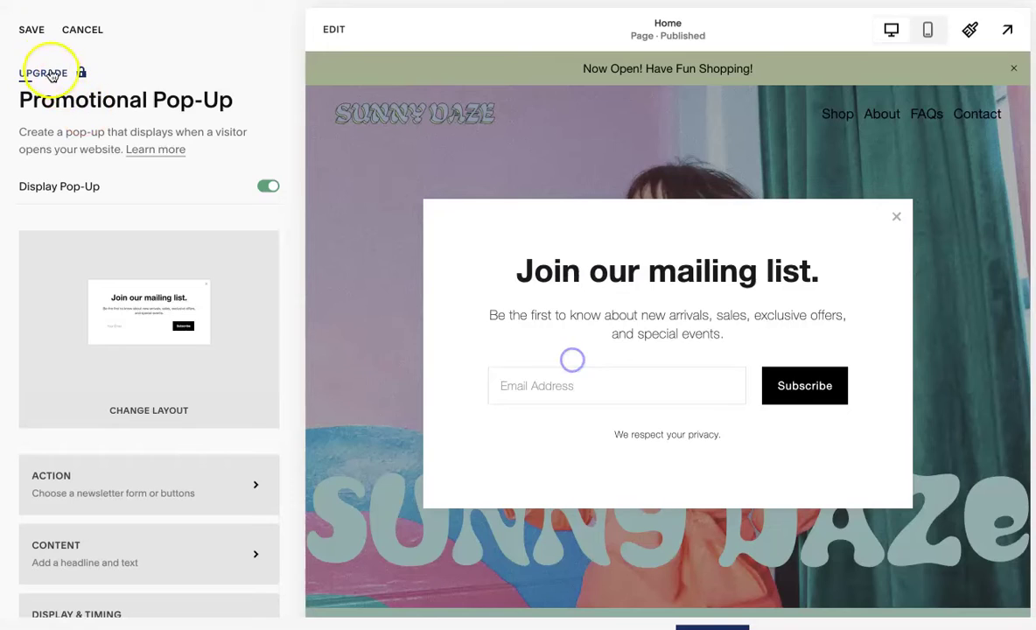
{"action": "left_click", "coordinate": [35, 31]}
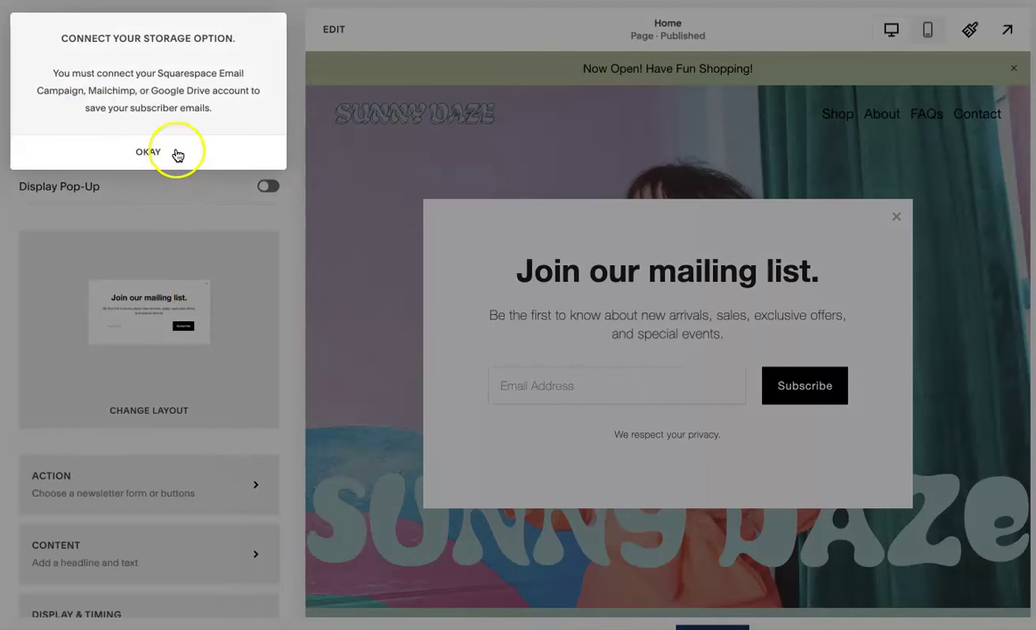
{"action": "left_click", "coordinate": [177, 154]}
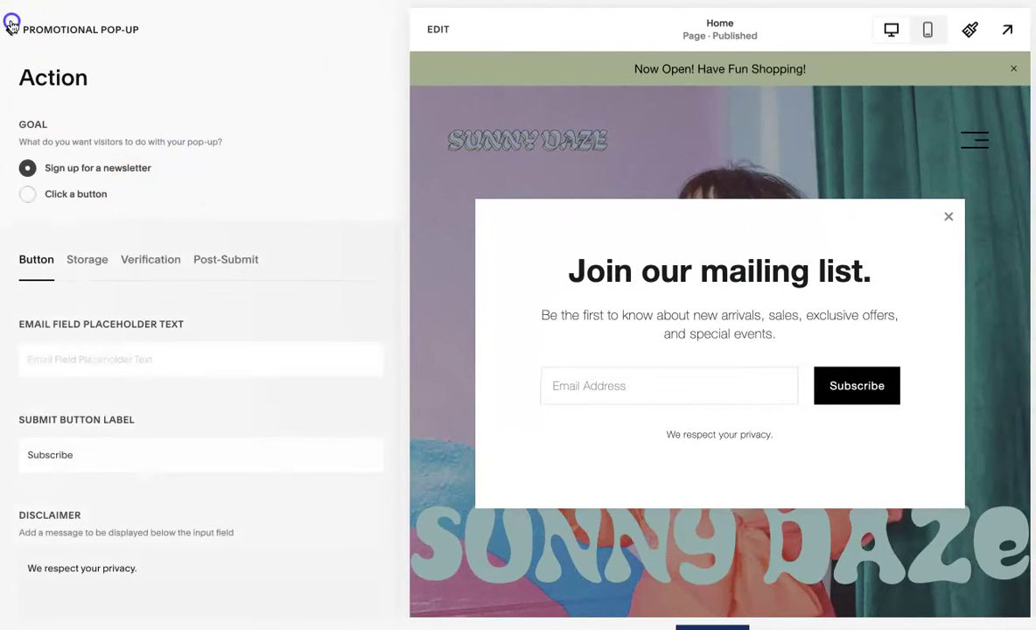
{"action": "left_click", "coordinate": [10, 26]}
{"action": "left_click", "coordinate": [147, 417]}
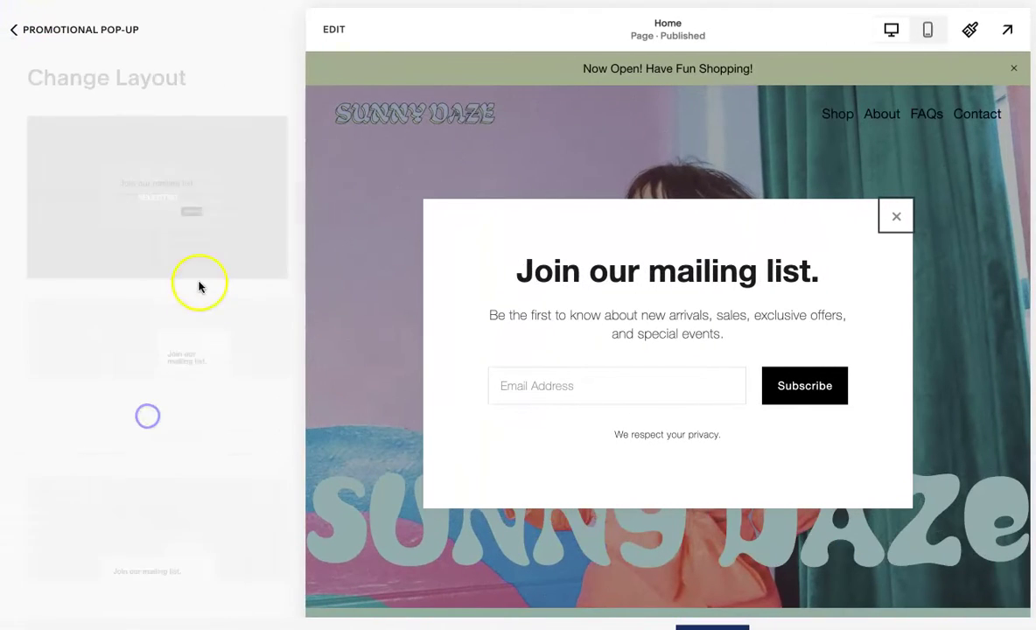
- Preview layouts: image beside text, text over image, Spring Sale, small corner, full-width bottom bar
{"action": "scroll", "coordinate": [137, 178], "scroll_direction": "down", "scroll_amount": 2}
{"action": "scroll", "coordinate": [137, 203], "scroll_direction": "up", "scroll_amount": 2}
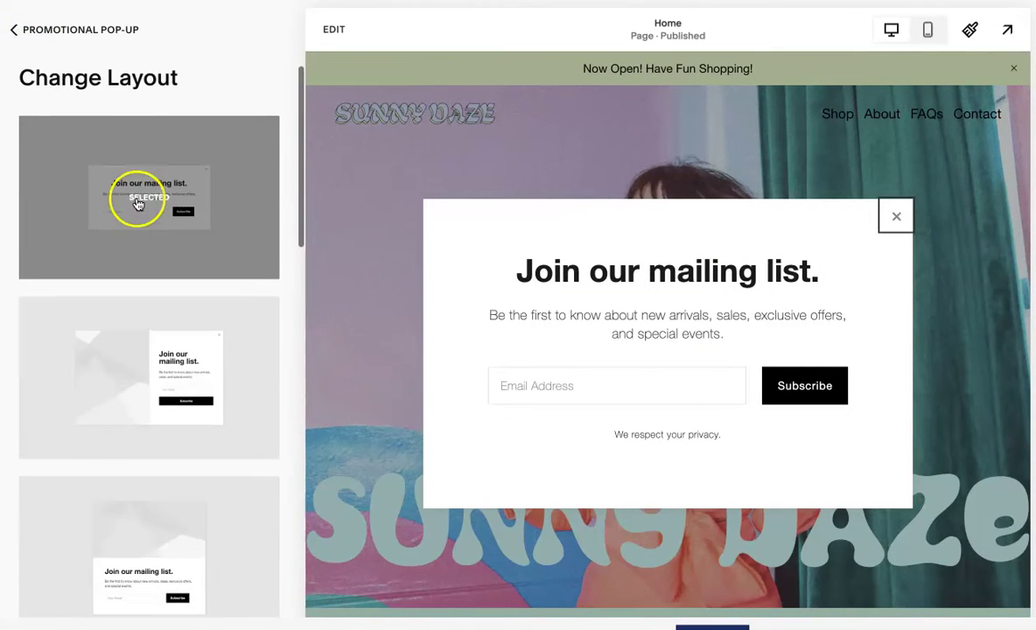
{"action": "left_click", "coordinate": [217, 363]}
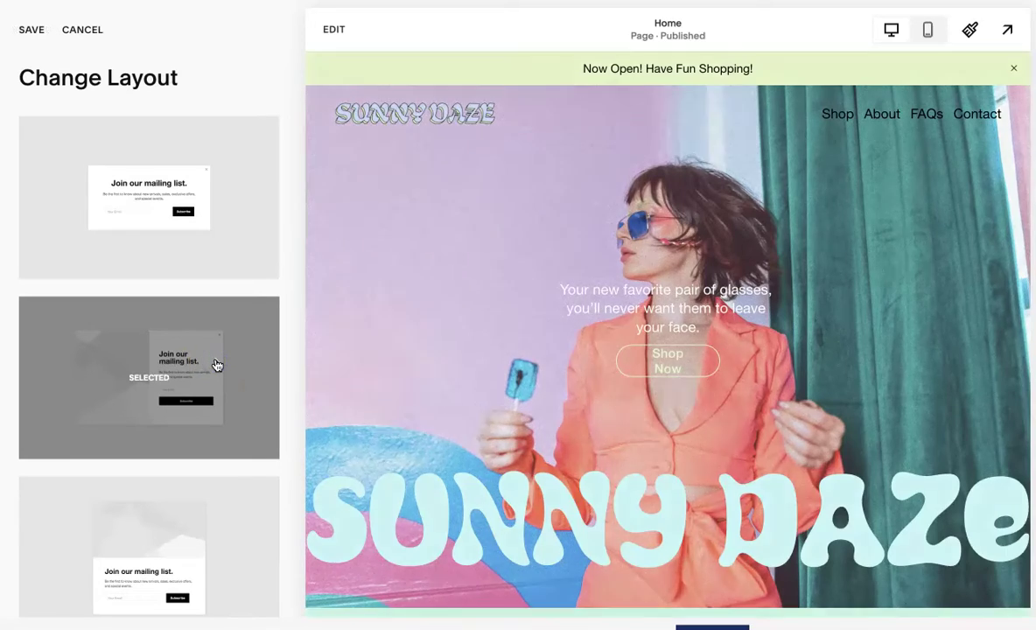
{"action": "scroll", "coordinate": [174, 322], "scroll_direction": "down", "scroll_amount": 3}
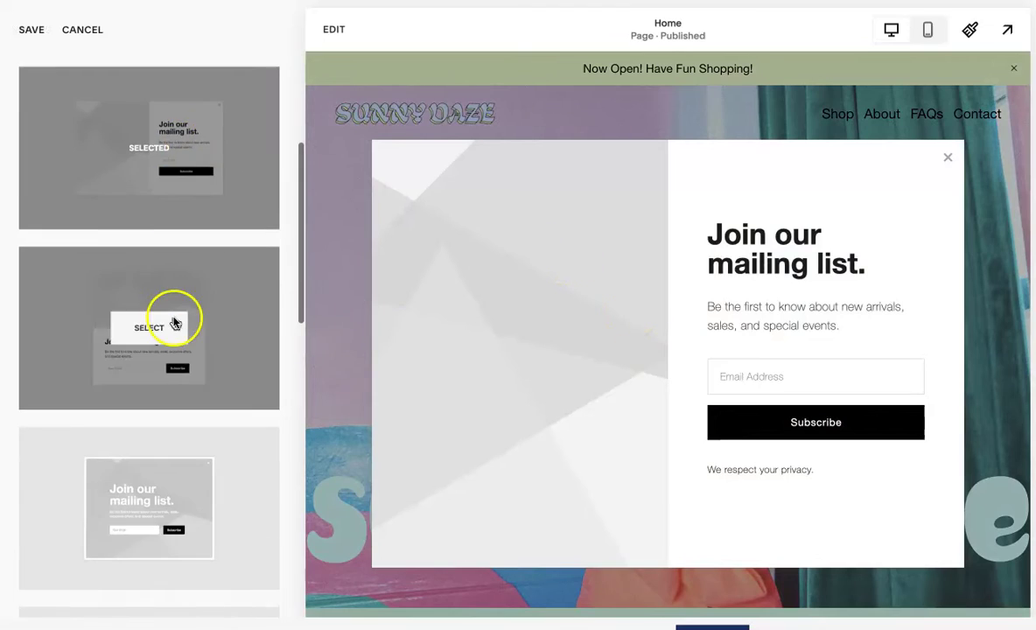
{"action": "left_click", "coordinate": [173, 319]}
{"action": "scroll", "coordinate": [173, 320], "scroll_direction": "down", "scroll_amount": 2}
{"action": "left_click", "coordinate": [161, 239]}
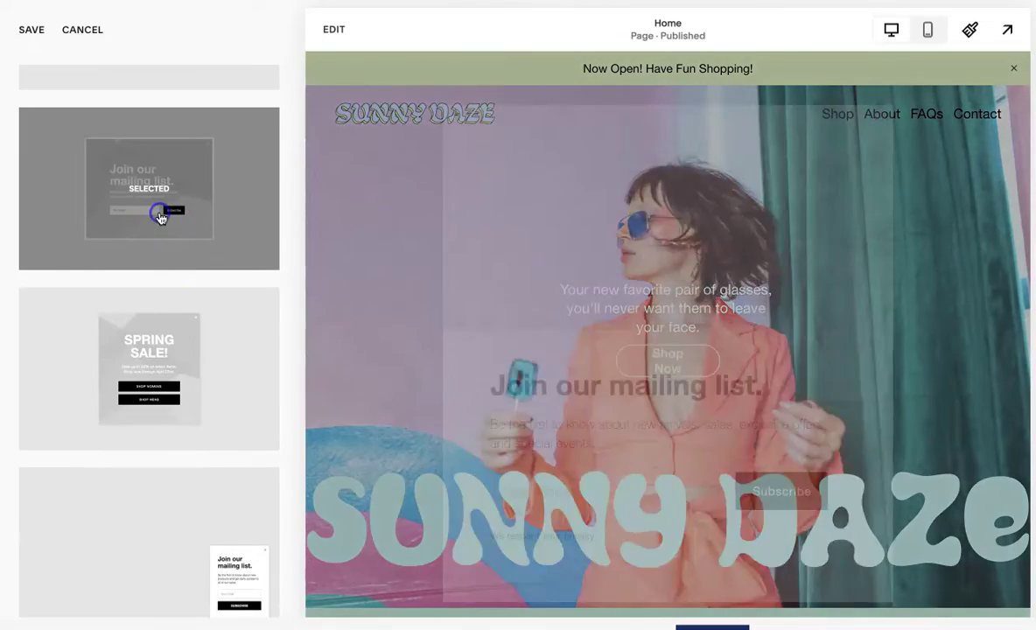
{"action": "left_click", "coordinate": [171, 368]}
{"action": "scroll", "coordinate": [172, 374], "scroll_direction": "down", "scroll_amount": 2}
{"action": "scroll", "coordinate": [172, 374], "scroll_direction": "down", "scroll_amount": 2}
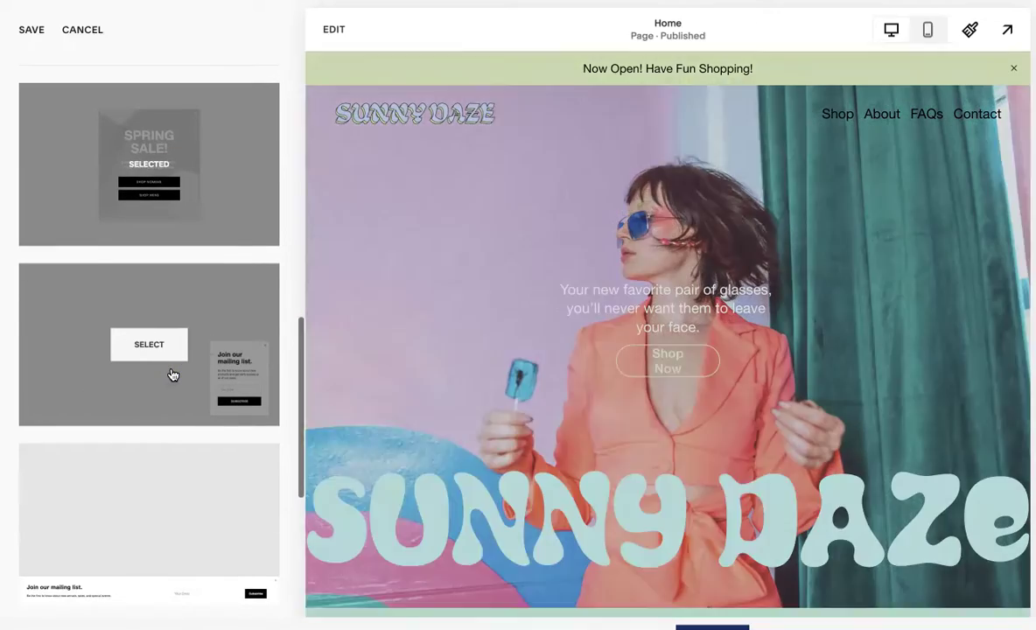
{"action": "left_click", "coordinate": [185, 338]}
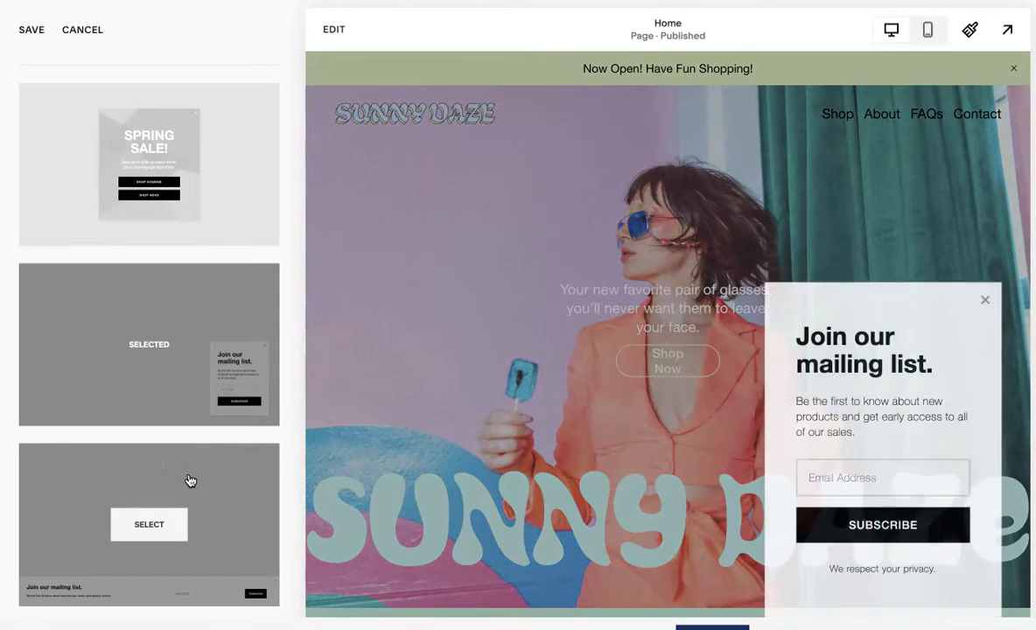
{"action": "left_click", "coordinate": [189, 477]}
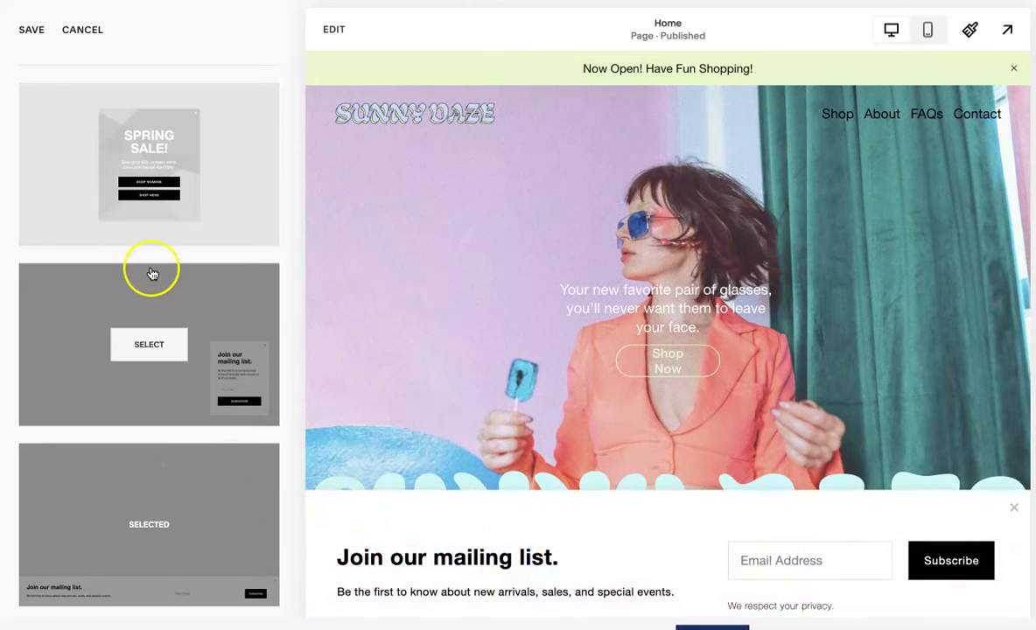
- Apply the split image-and-text pop-up layout and save it
{"action": "scroll", "coordinate": [150, 273], "scroll_direction": "up", "scroll_amount": 5}
{"action": "left_click", "coordinate": [156, 334]}
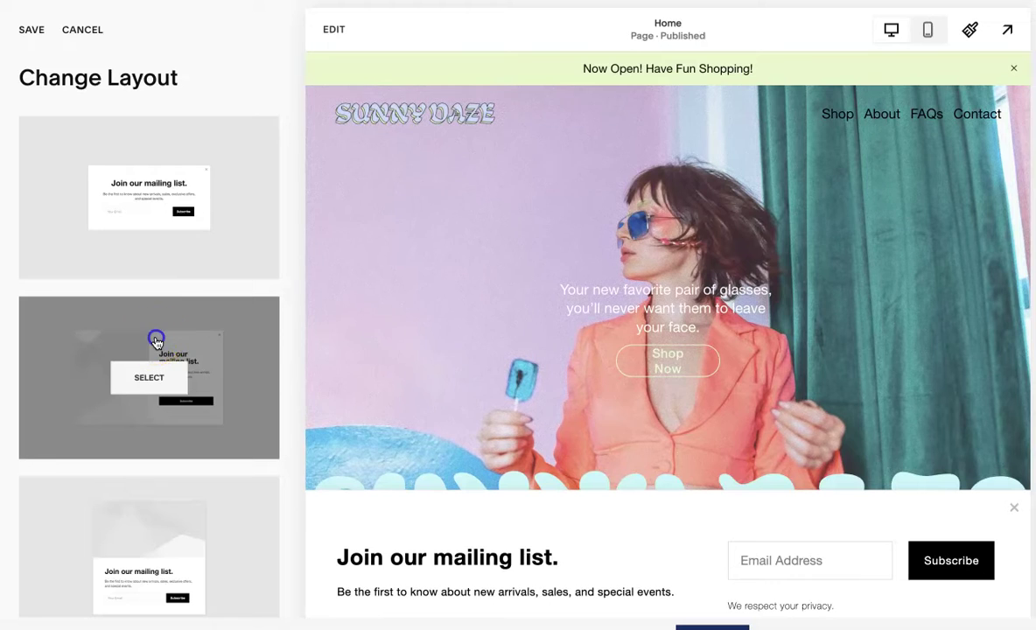
{"action": "scroll", "coordinate": [157, 343], "scroll_direction": "down", "scroll_amount": 2}
{"action": "left_click", "coordinate": [156, 343]}
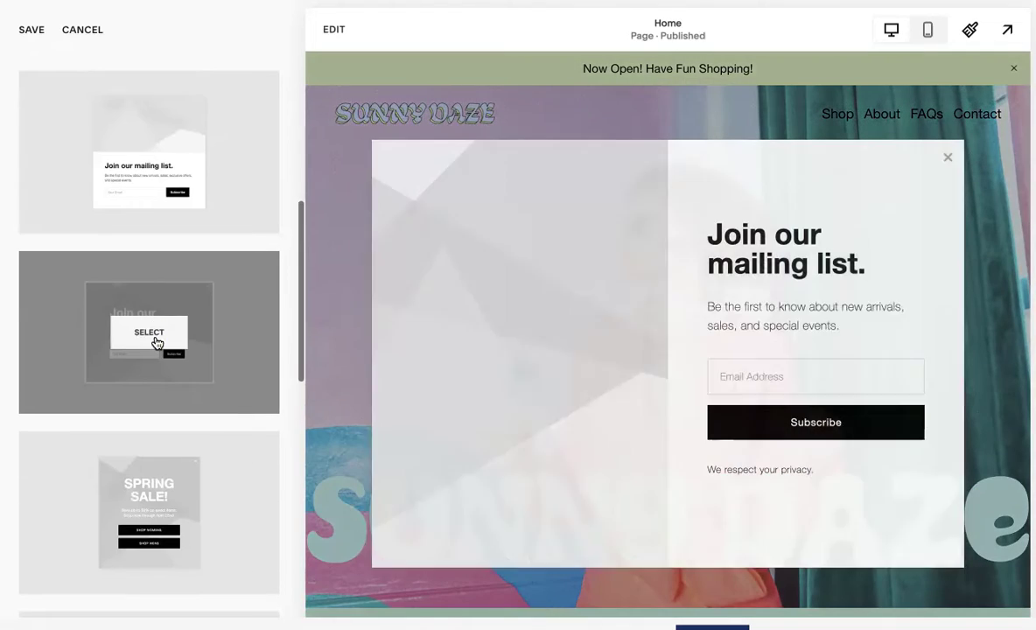
{"action": "left_click", "coordinate": [21, 35]}
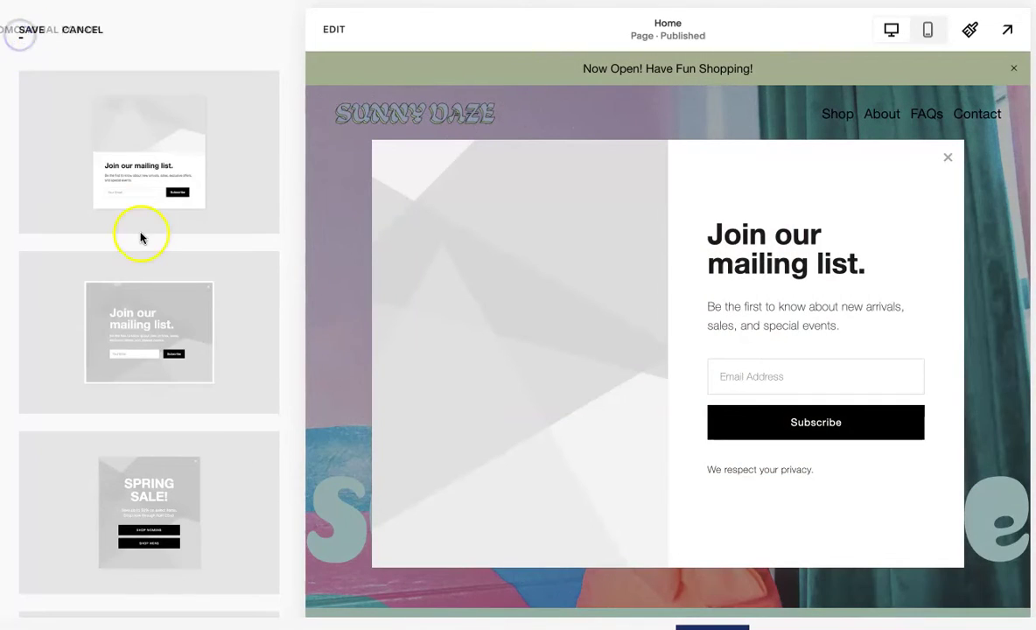
{"action": "left_click", "coordinate": [50, 32]}
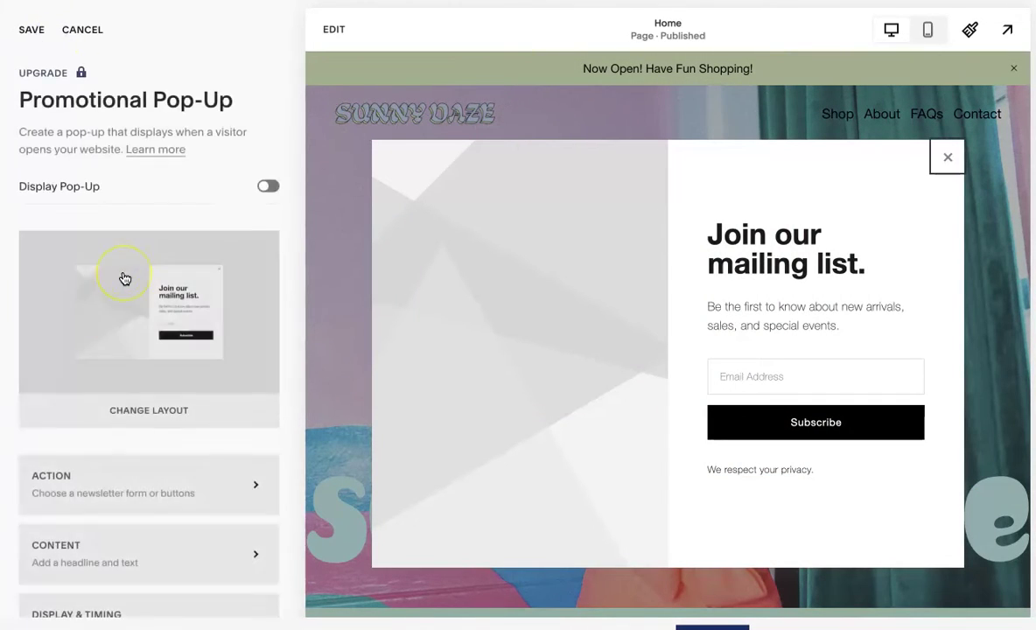
{"action": "scroll", "coordinate": [122, 279], "scroll_direction": "down", "scroll_amount": 3}
{"action": "left_click", "coordinate": [137, 304]}
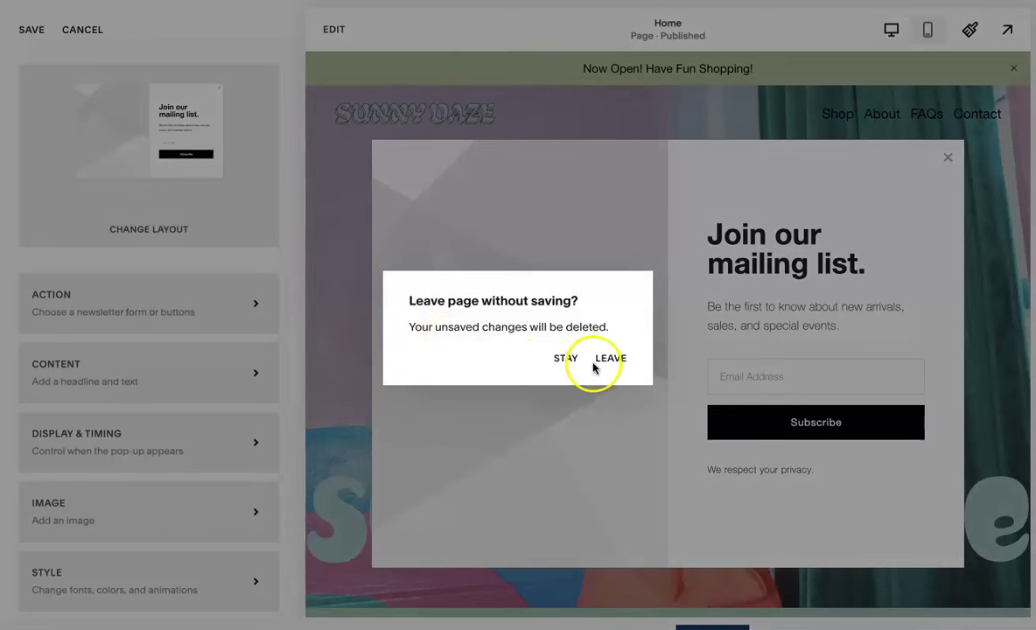
- Save the pending layout and compare the Click a button and Newsletter sign-up goals
{"action": "left_click", "coordinate": [567, 359]}
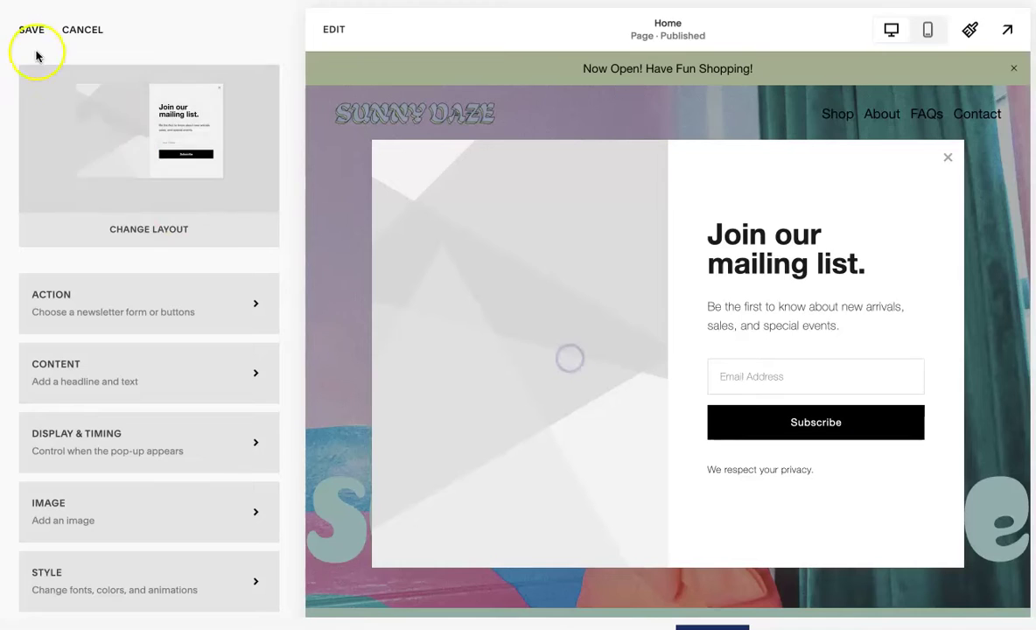
{"action": "left_click", "coordinate": [32, 29]}
{"action": "left_click", "coordinate": [227, 314]}
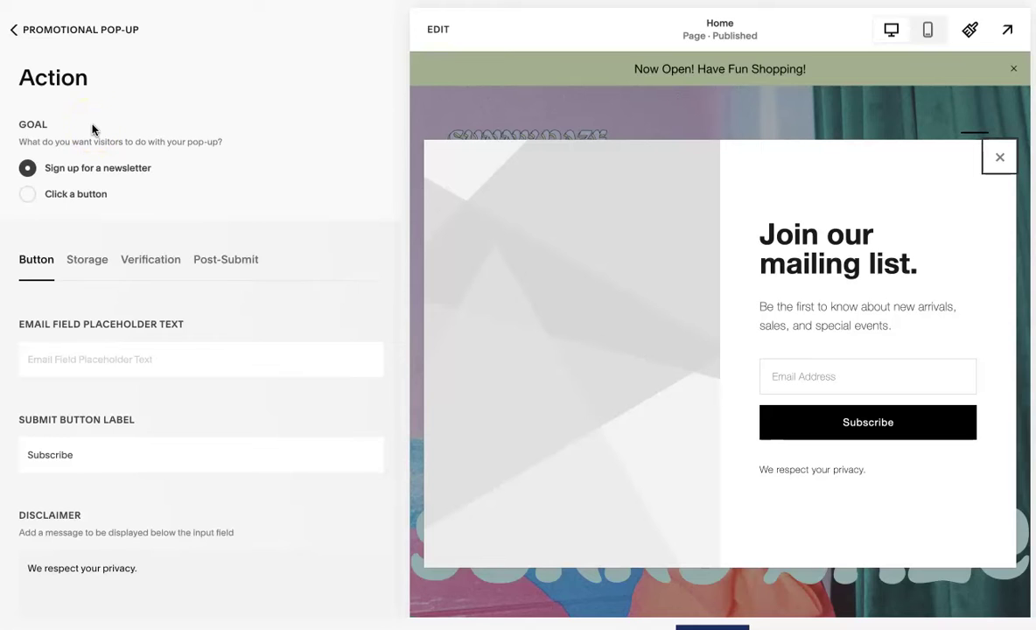
{"action": "left_click", "coordinate": [76, 195]}
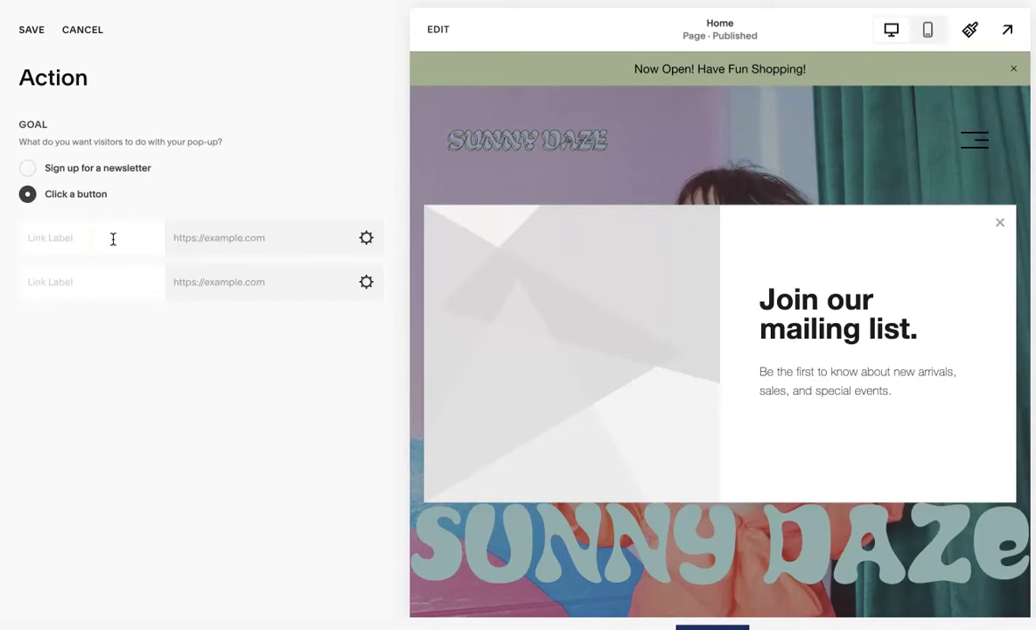
{"action": "left_click", "coordinate": [88, 178]}
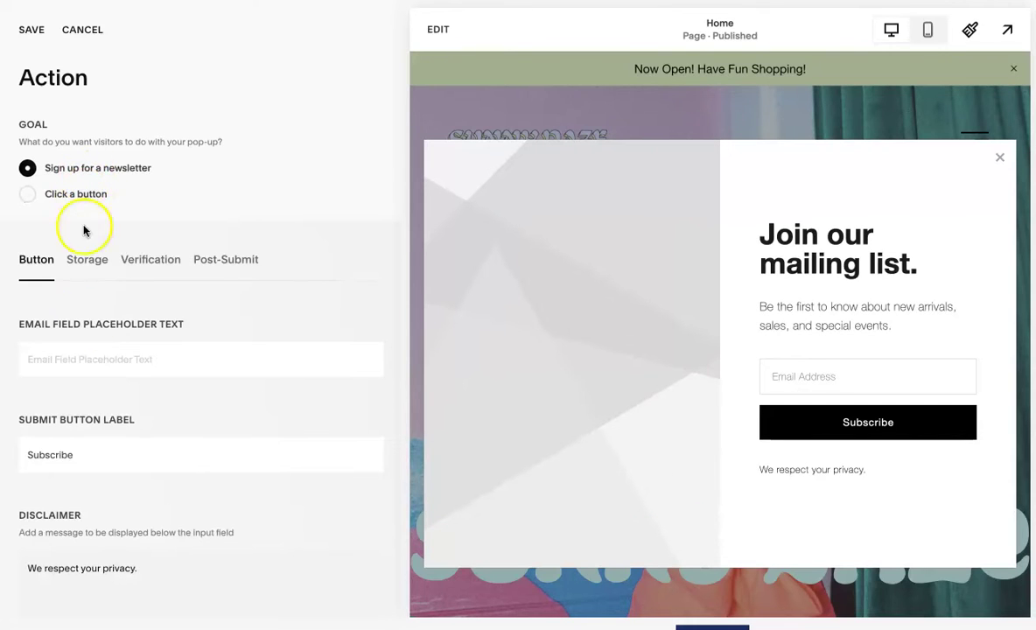
- Review the sign-up Storage and Verification options, then set the goal to Click a button
{"action": "scroll", "coordinate": [75, 376], "scroll_direction": "down", "scroll_amount": 1}
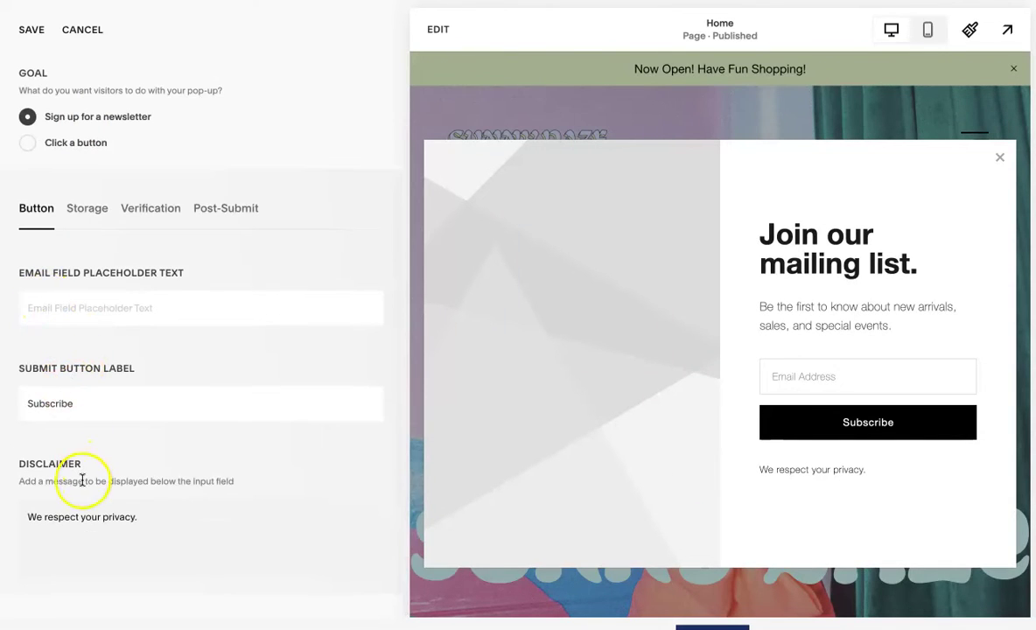
{"action": "left_click", "coordinate": [89, 207]}
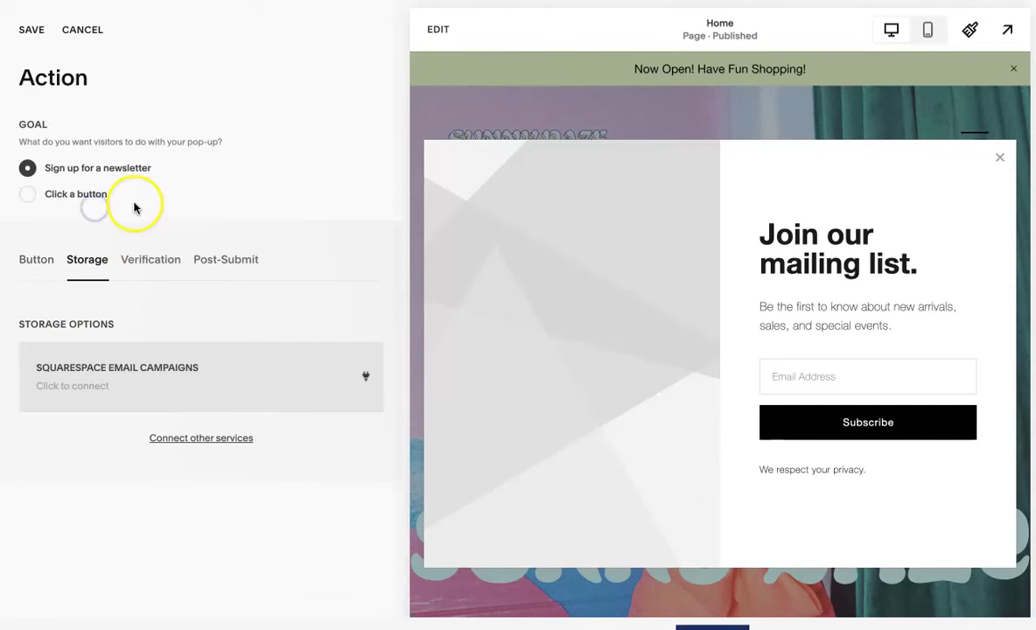
{"action": "left_click", "coordinate": [140, 262]}
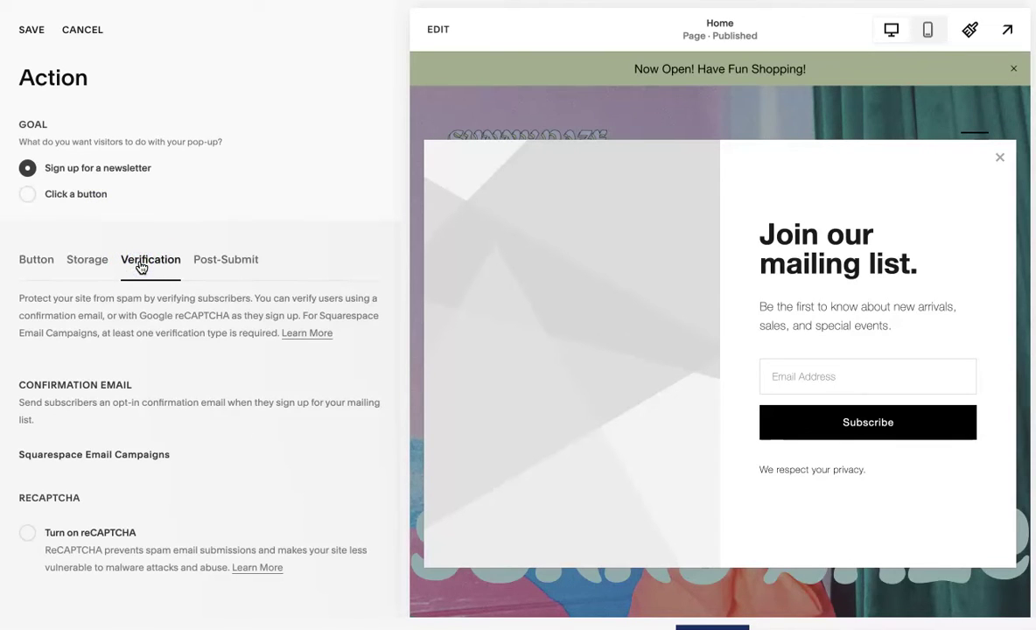
{"action": "left_click", "coordinate": [77, 263]}
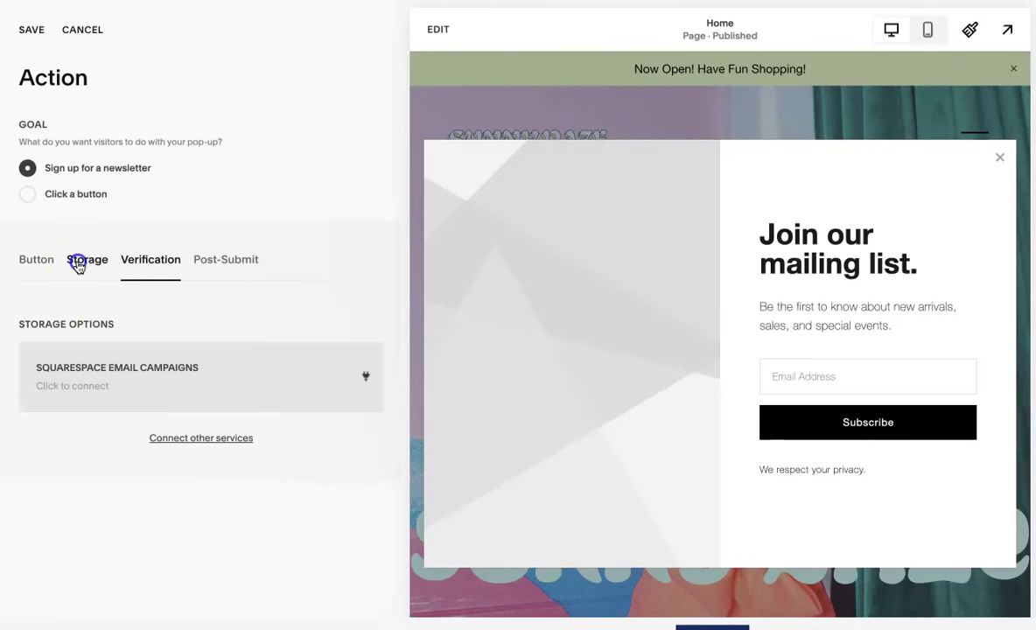
{"action": "left_click", "coordinate": [150, 260]}
{"action": "left_click", "coordinate": [41, 264]}
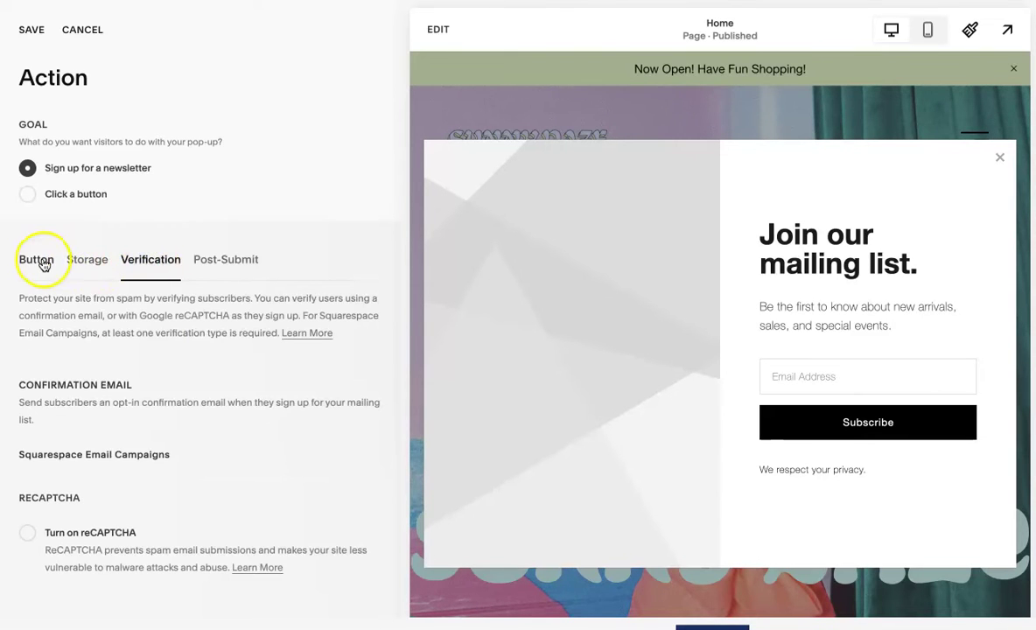
{"action": "left_click", "coordinate": [27, 194]}
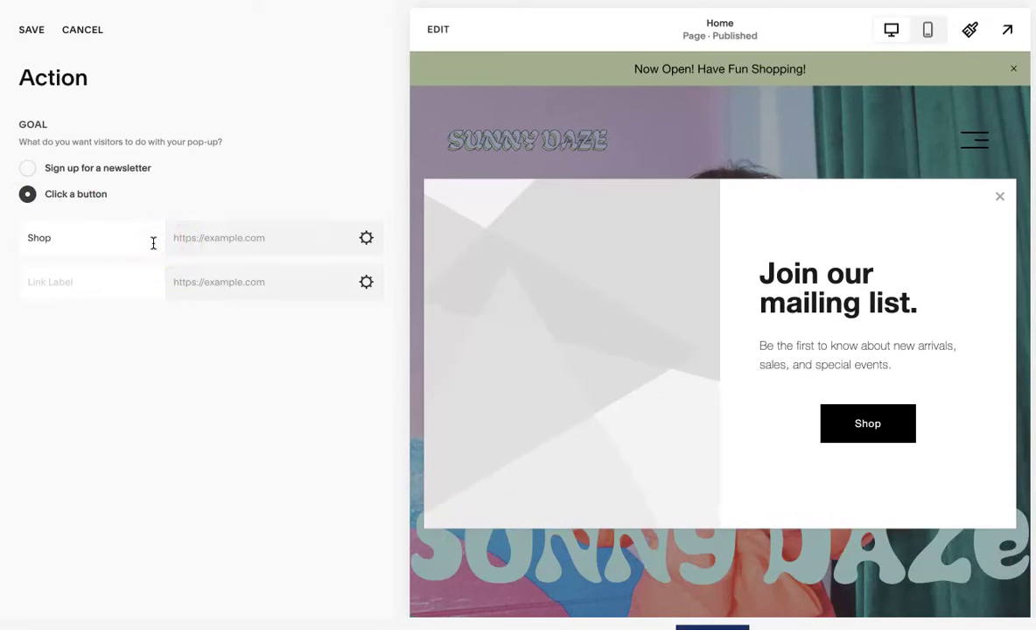
- Label the pop-up button 'Shop Latest' and link it to the Shop All page (/shop)
{"action": "type", "text": "Latest"}
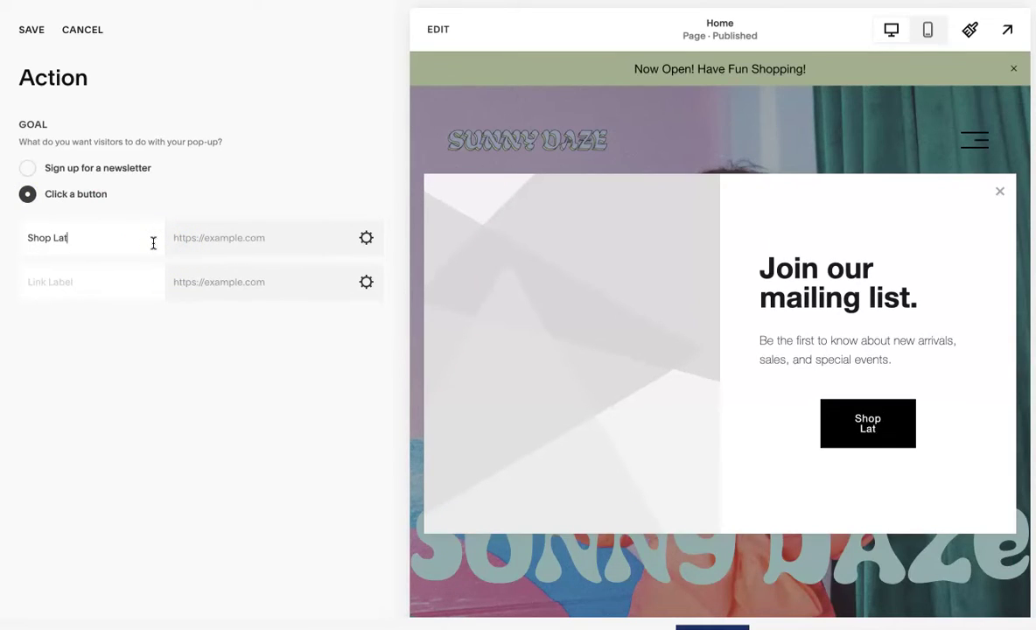
{"action": "left_click", "coordinate": [364, 240]}
{"action": "left_click", "coordinate": [252, 262]}
{"action": "left_click", "coordinate": [518, 205]}
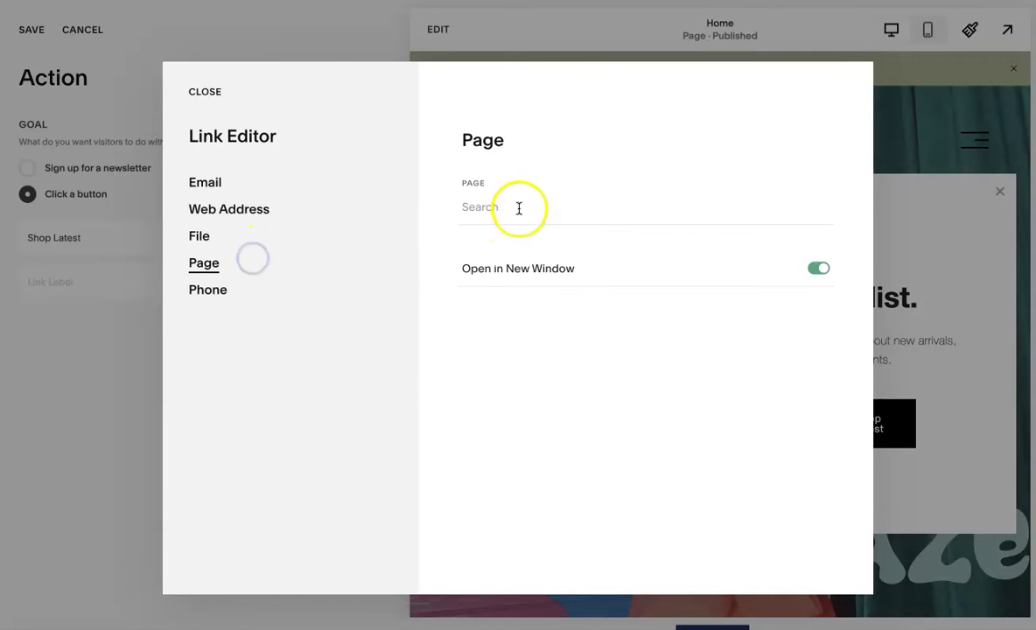
{"action": "left_click", "coordinate": [527, 302]}
{"action": "left_click", "coordinate": [203, 92]}
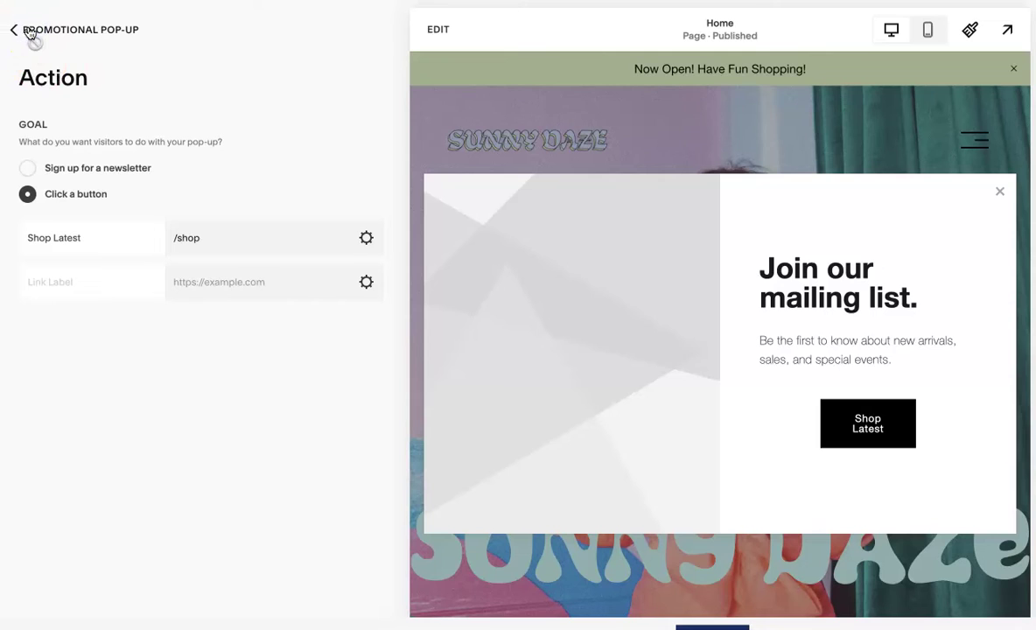
{"action": "left_click", "coordinate": [29, 31]}
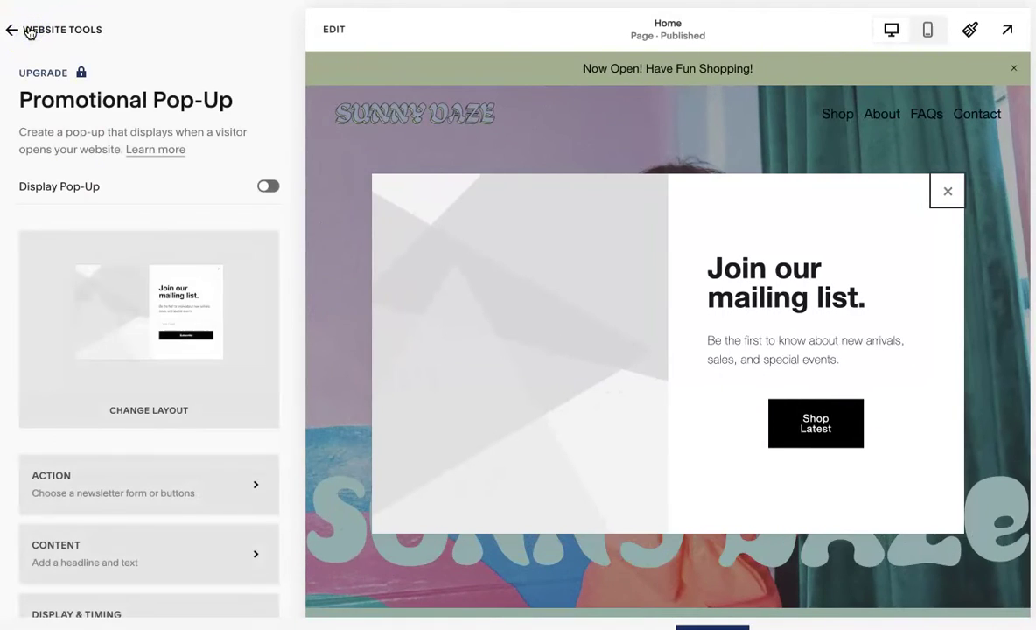
- Glance at the headline text, then keep the pop-up showing on Any First Page
{"action": "scroll", "coordinate": [116, 262], "scroll_direction": "down", "scroll_amount": 3}
{"action": "left_click", "coordinate": [110, 360]}
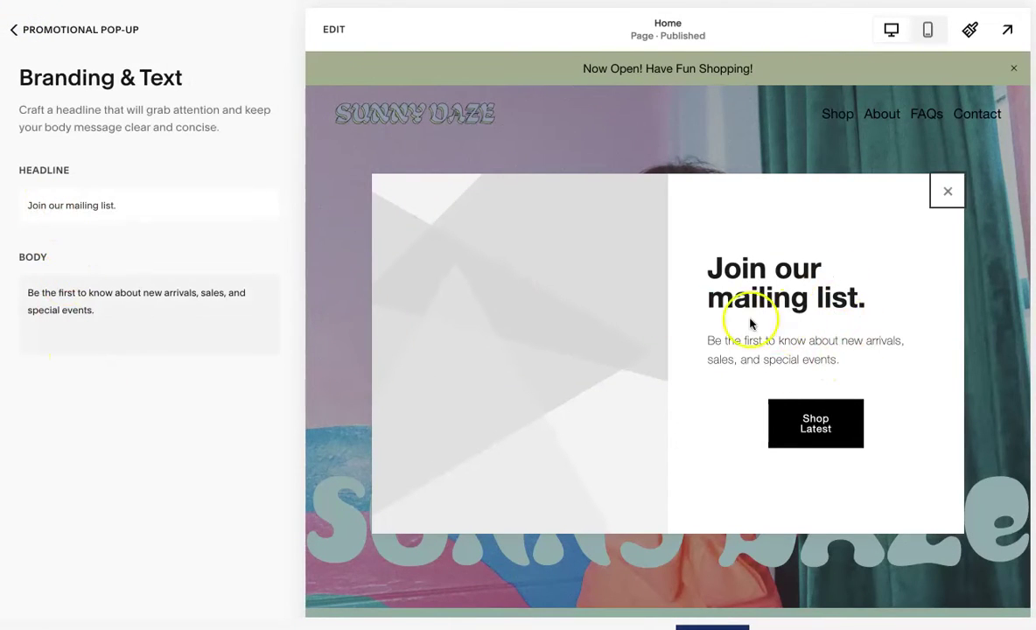
{"action": "left_click", "coordinate": [50, 21]}
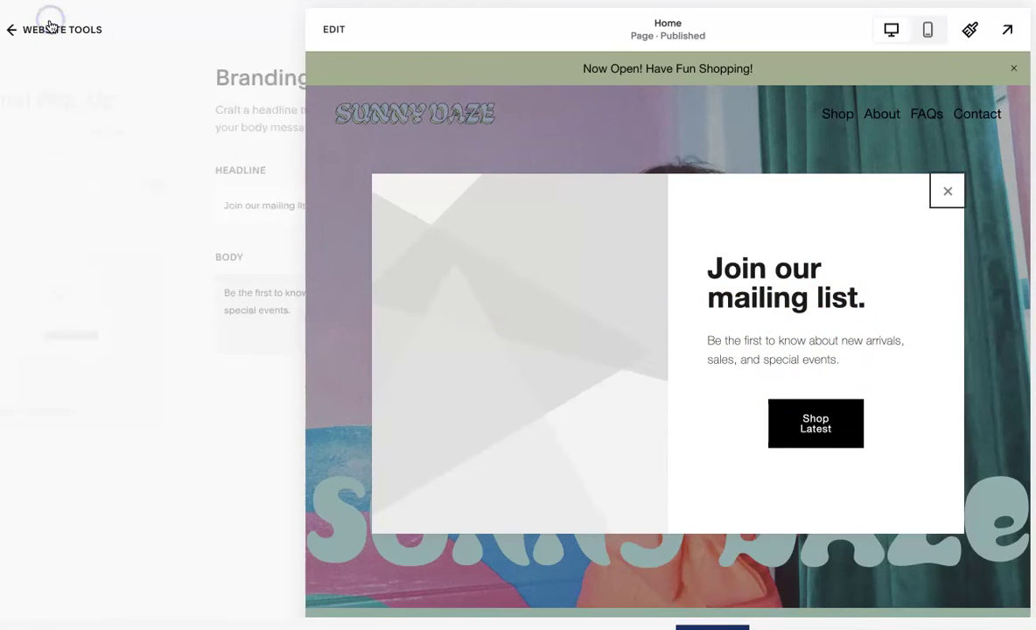
{"action": "scroll", "coordinate": [115, 311], "scroll_direction": "down", "scroll_amount": 3}
{"action": "left_click", "coordinate": [122, 456]}
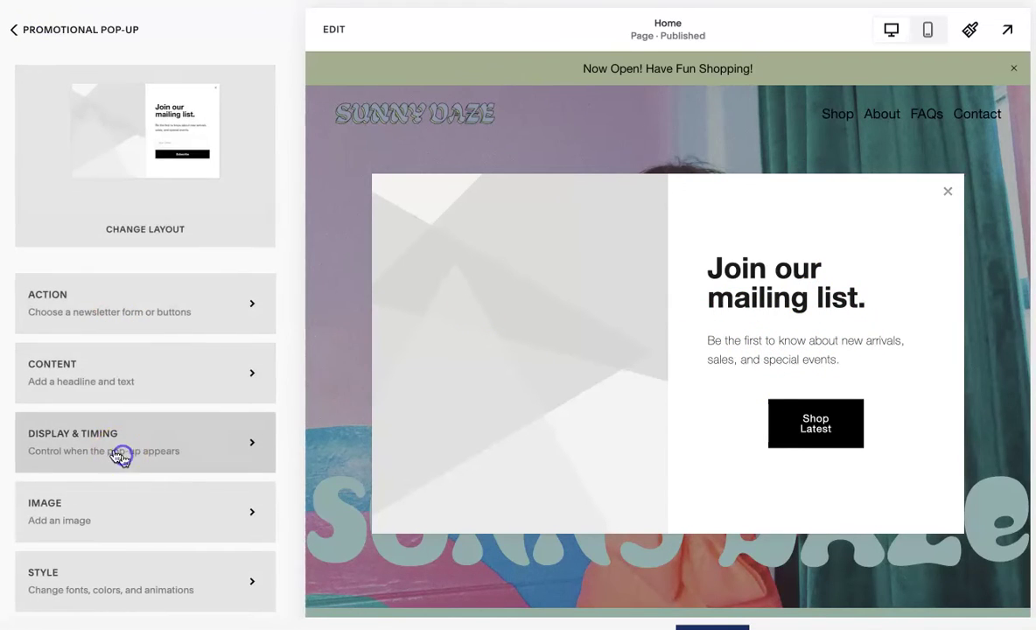
{"action": "left_click", "coordinate": [75, 226]}
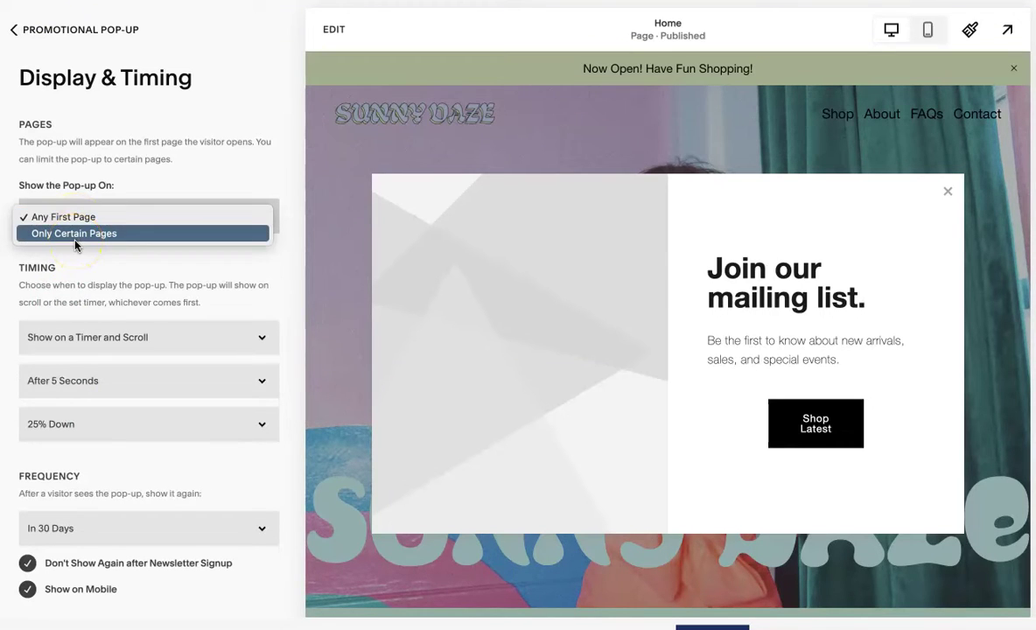
{"action": "left_click", "coordinate": [102, 335]}
- Set the pop-up timing to Show on a Timer after 5 seconds and save
{"action": "scroll", "coordinate": [150, 335], "scroll_direction": "down", "scroll_amount": 1}
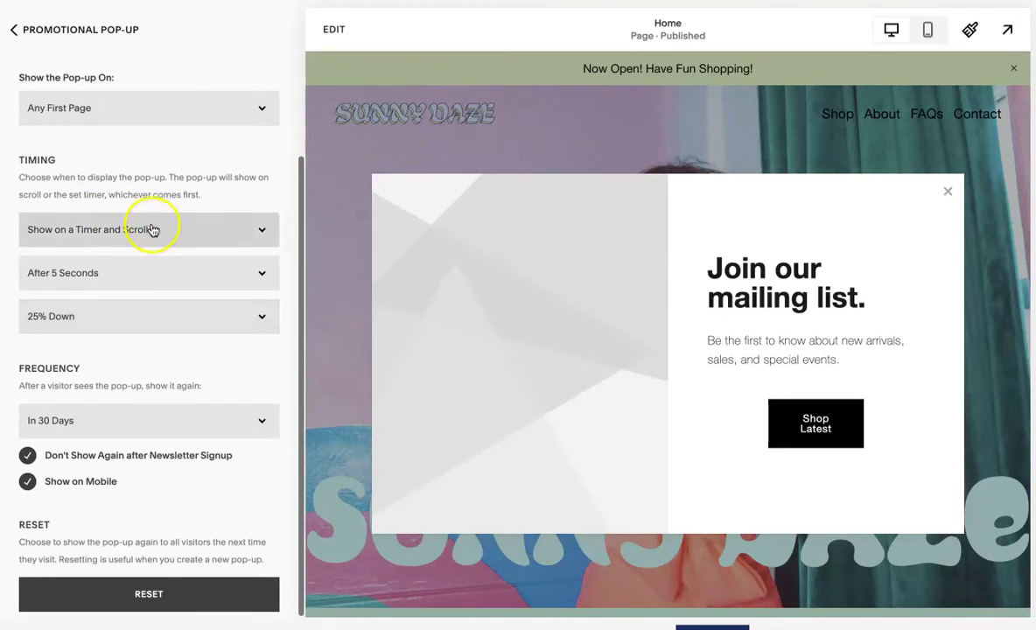
{"action": "left_click", "coordinate": [151, 230]}
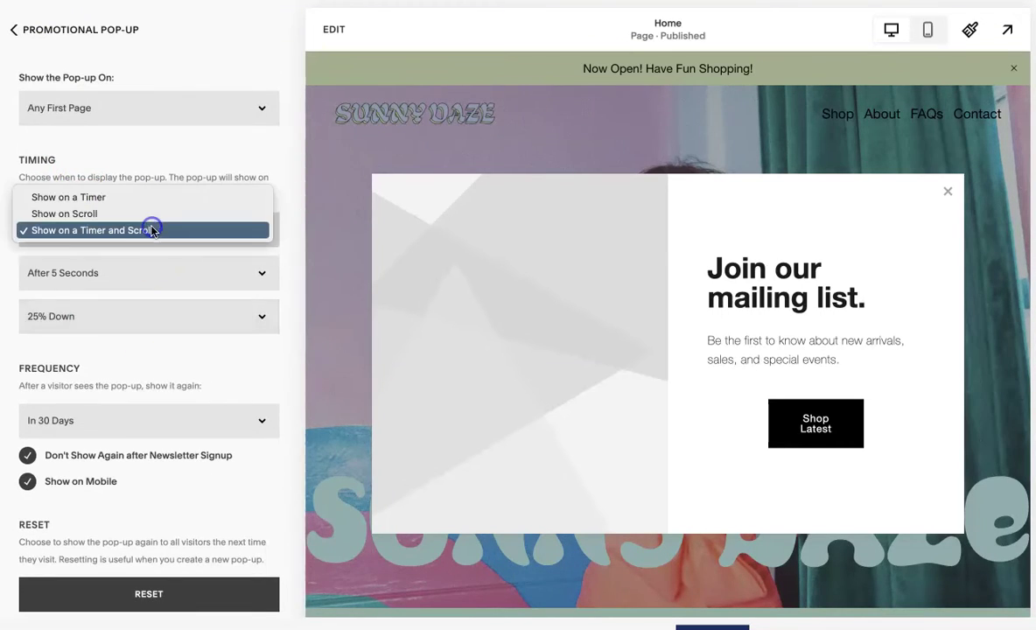
{"action": "left_click", "coordinate": [91, 213]}
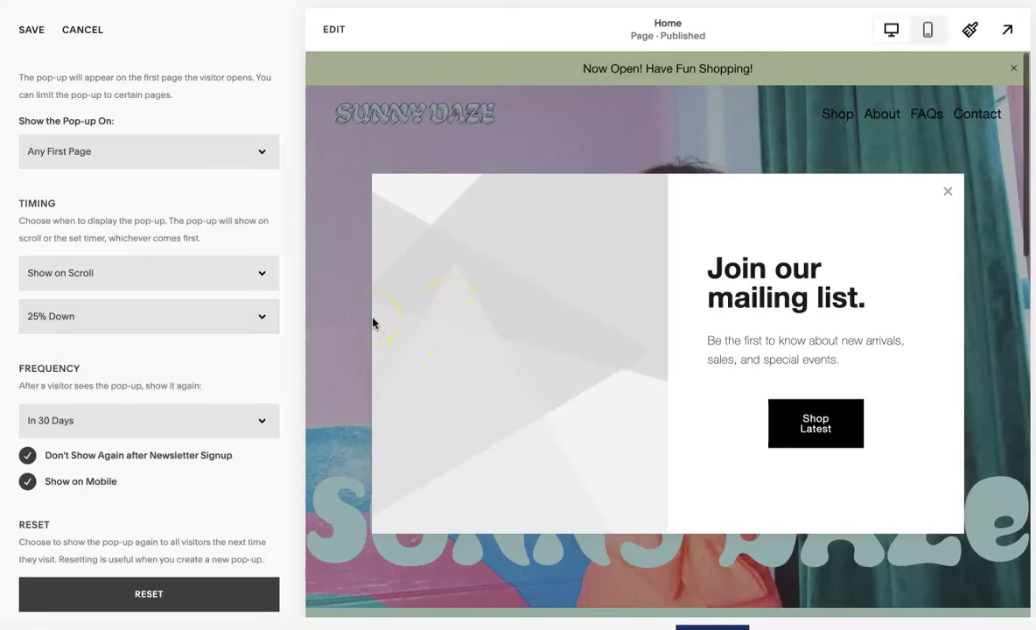
{"action": "left_click", "coordinate": [268, 310]}
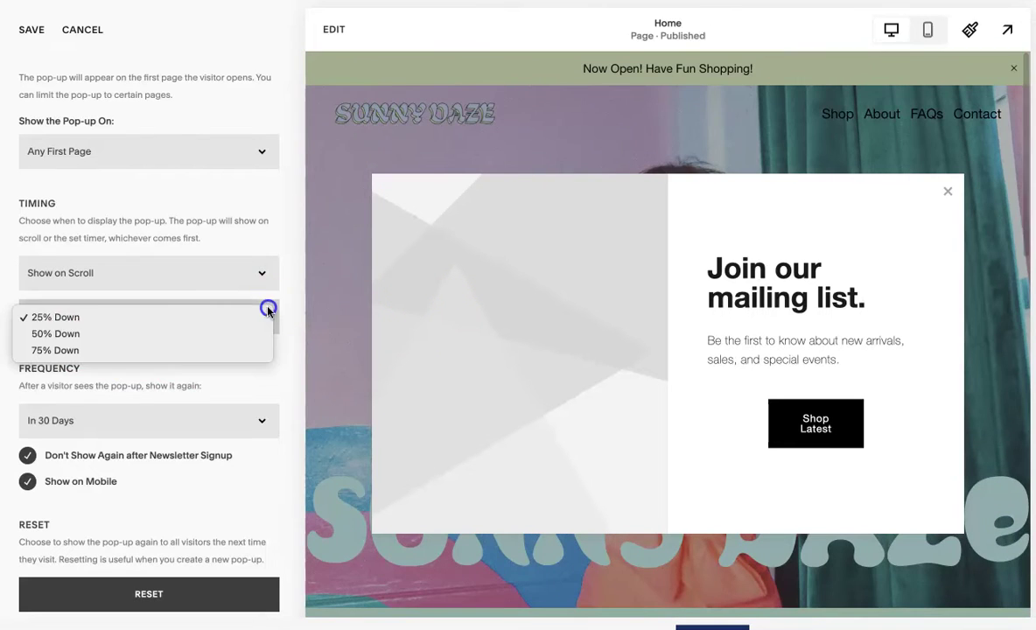
{"action": "left_click", "coordinate": [184, 272]}
{"action": "left_click", "coordinate": [184, 273]}
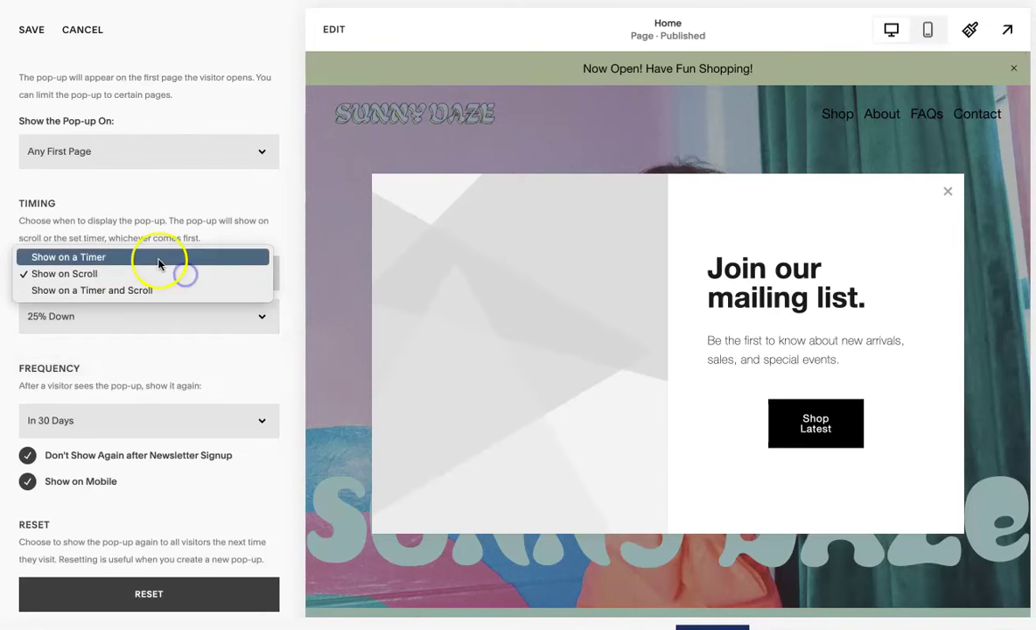
{"action": "left_click", "coordinate": [158, 259]}
{"action": "left_click", "coordinate": [166, 323]}
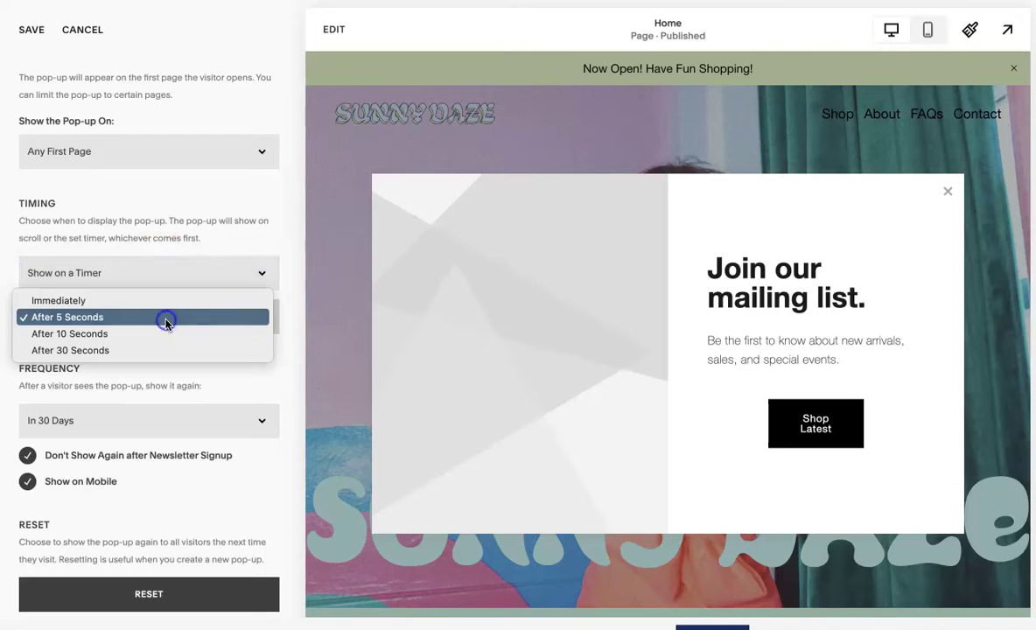
{"action": "left_click", "coordinate": [166, 320]}
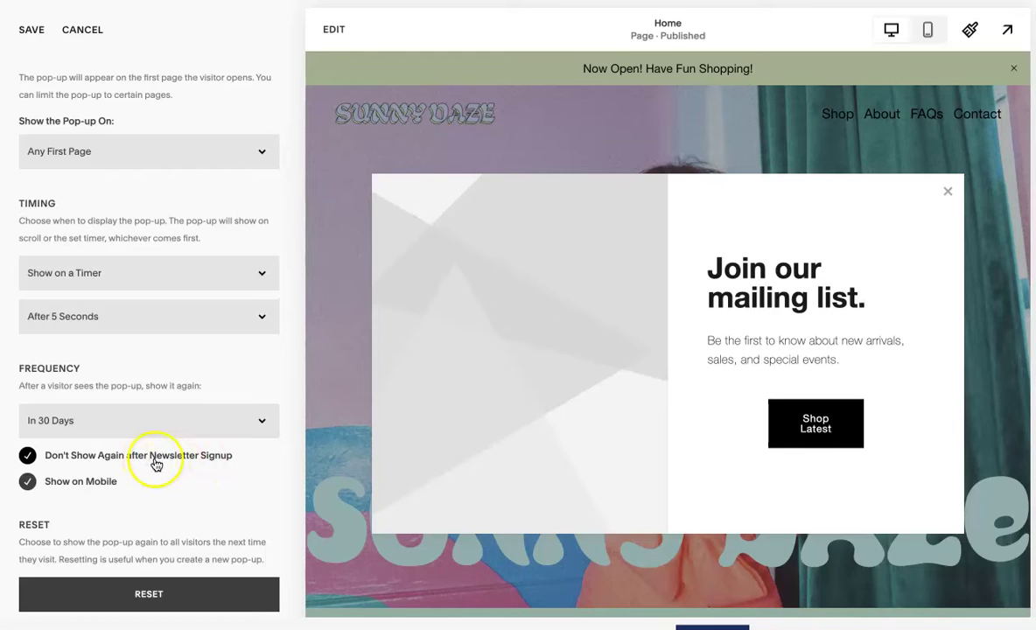
{"action": "scroll", "coordinate": [88, 490], "scroll_direction": "up", "scroll_amount": 2}
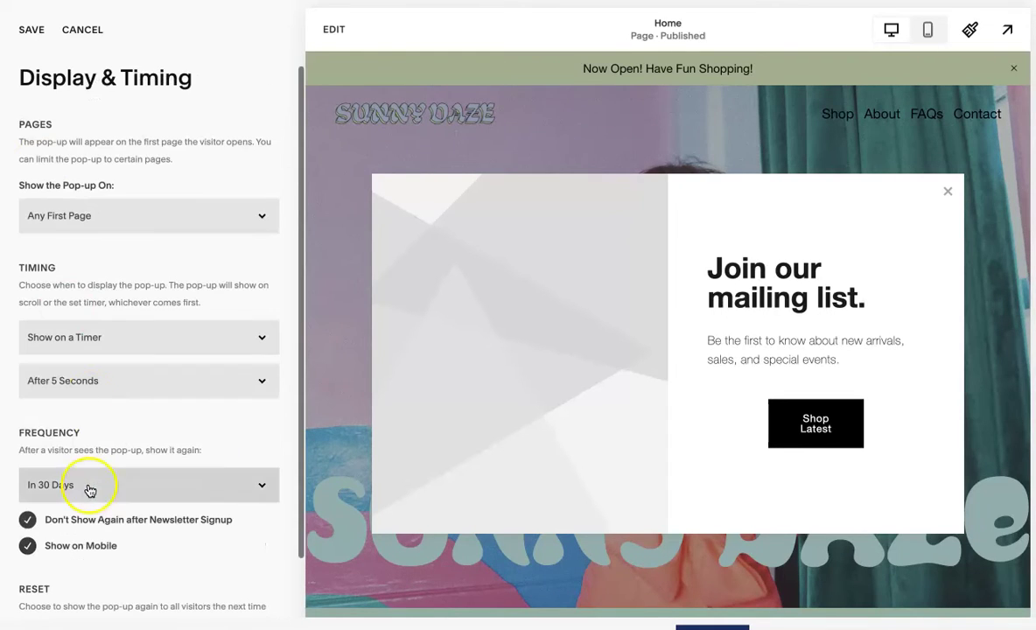
{"action": "left_click", "coordinate": [31, 30]}
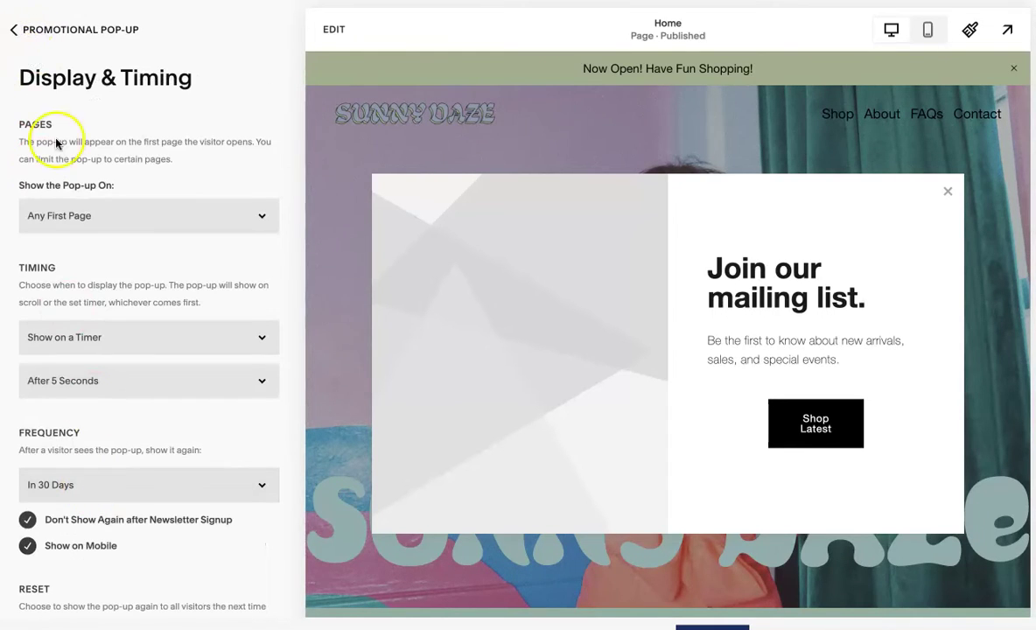
{"action": "left_click", "coordinate": [21, 30]}
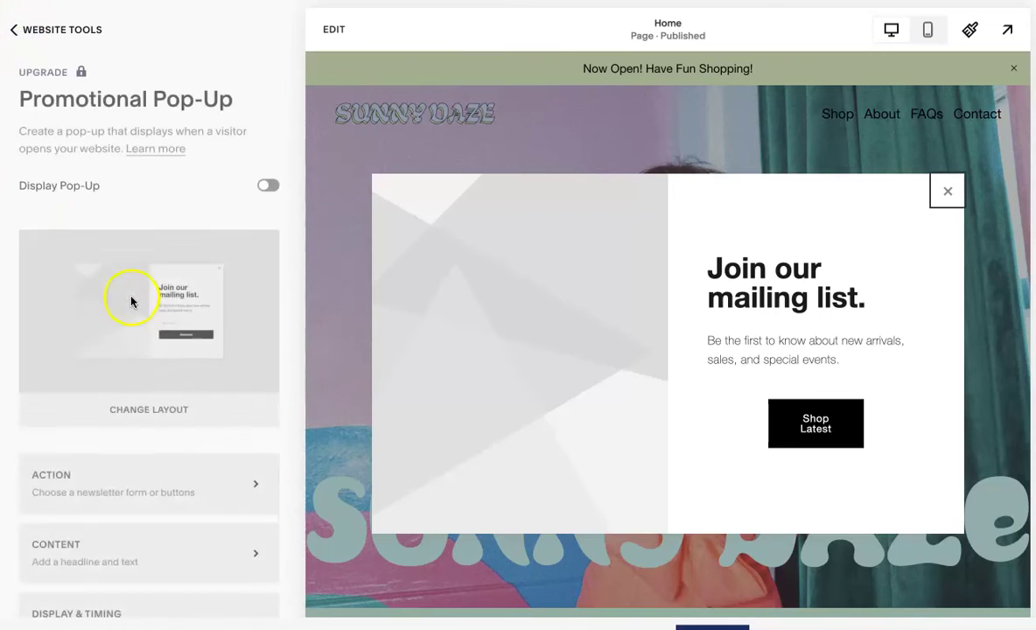
- Look over the pop-up Image settings, then bring up the Styles panel
{"action": "scroll", "coordinate": [122, 298], "scroll_direction": "down", "scroll_amount": 2}
{"action": "left_click", "coordinate": [145, 512]}
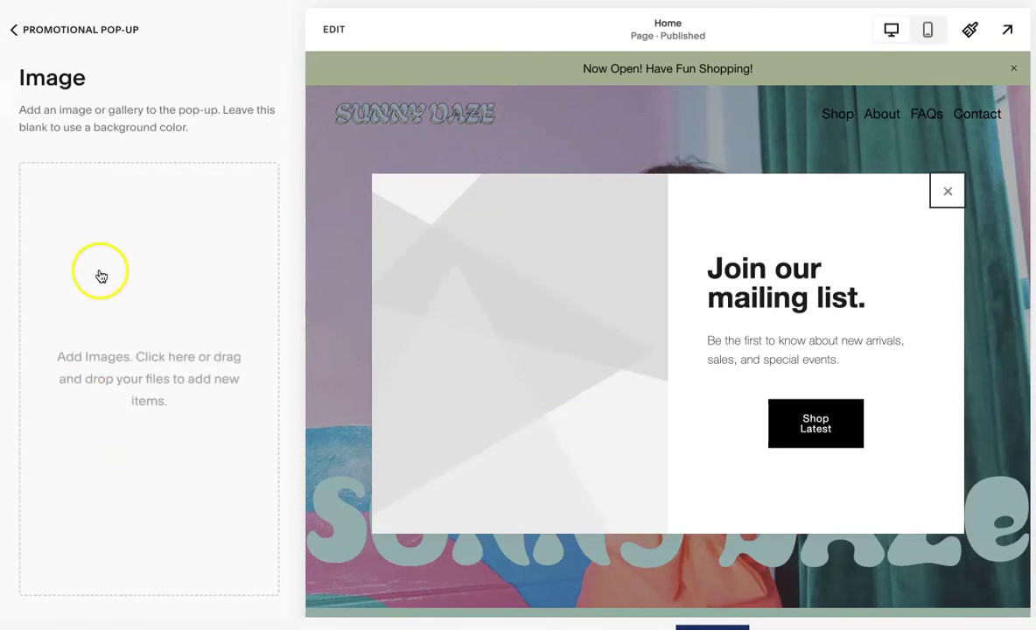
{"action": "left_click", "coordinate": [100, 274]}
{"action": "left_click_drag", "start_coordinate": [189, 128], "coordinate": [273, 108]}
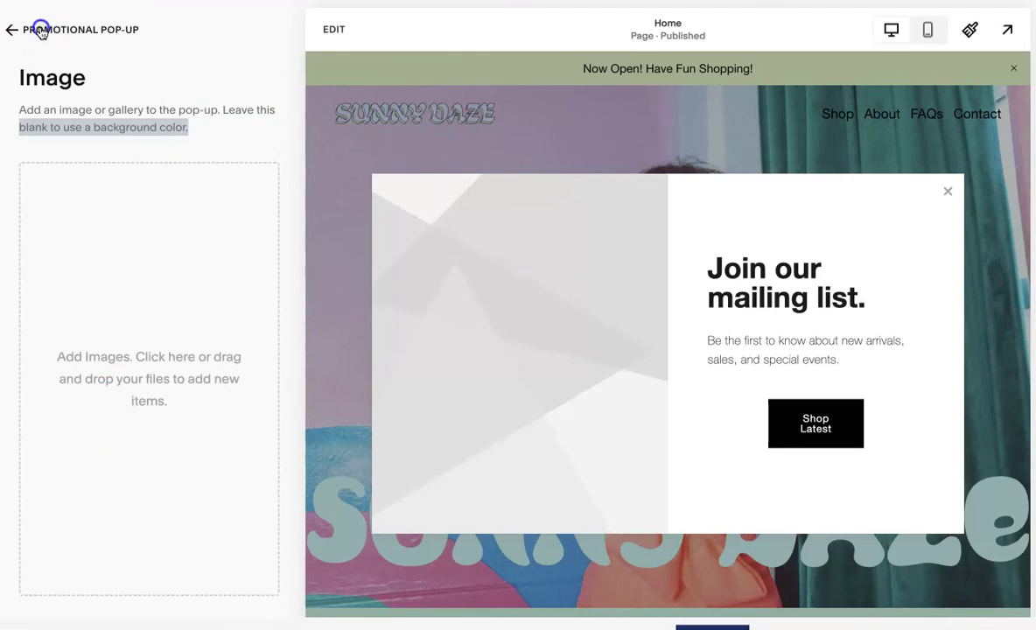
{"action": "left_click", "coordinate": [12, 29]}
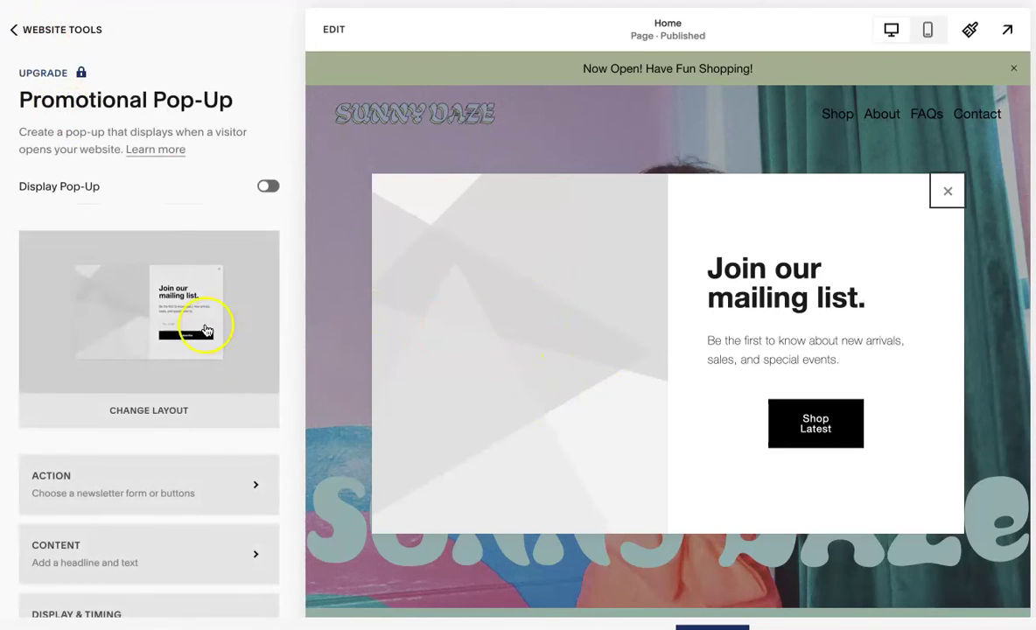
{"action": "scroll", "coordinate": [208, 325], "scroll_direction": "down", "scroll_amount": 2}
{"action": "left_click", "coordinate": [200, 606]}
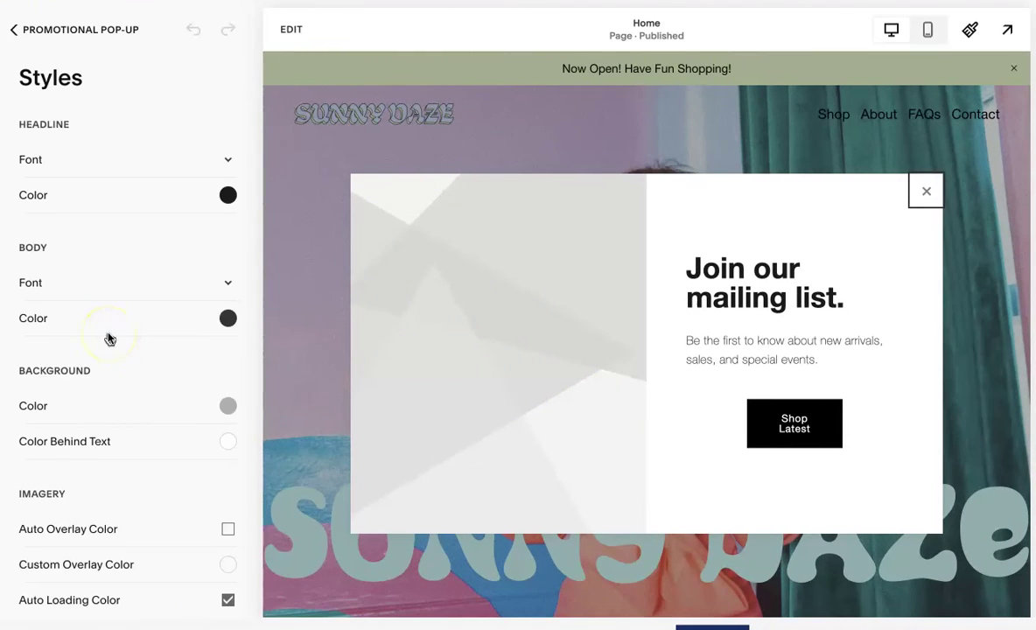
- Set the pop-up headline font to Bebas Neue
{"action": "left_click", "coordinate": [225, 159]}
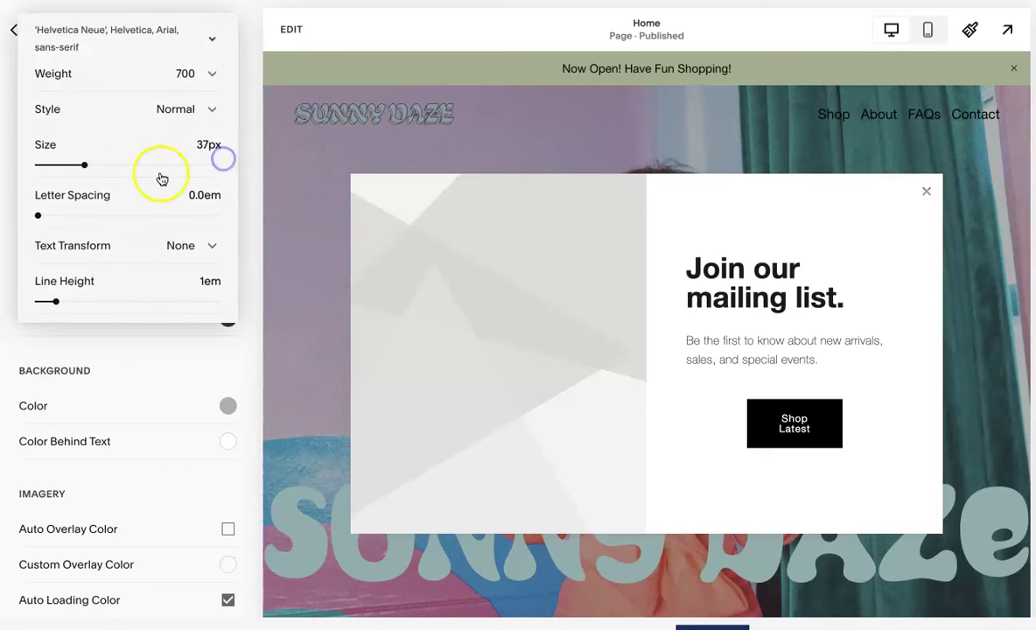
{"action": "left_click", "coordinate": [194, 36]}
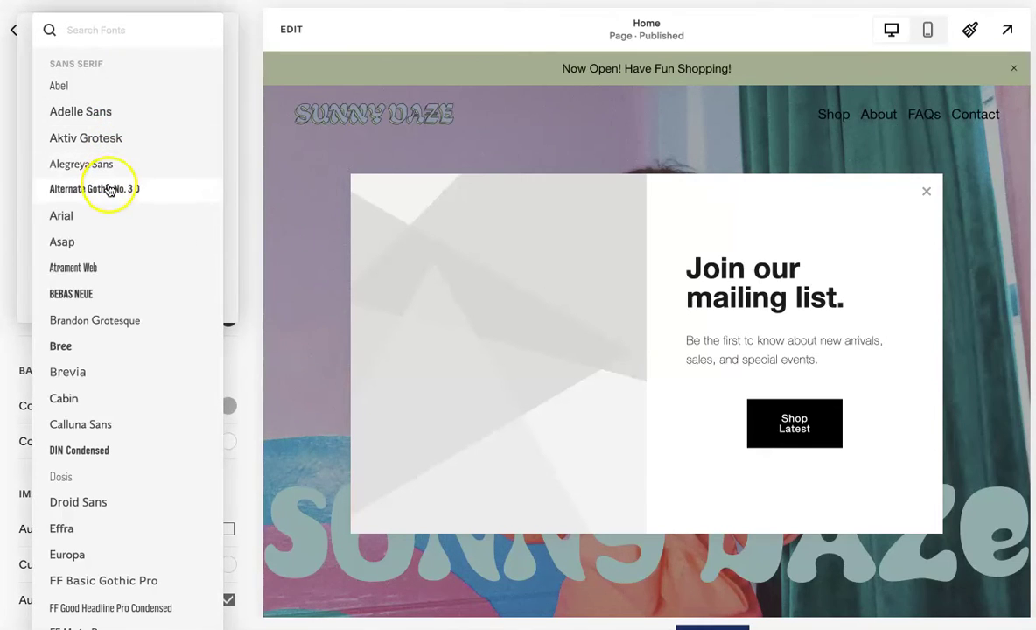
{"action": "left_click", "coordinate": [254, 300]}
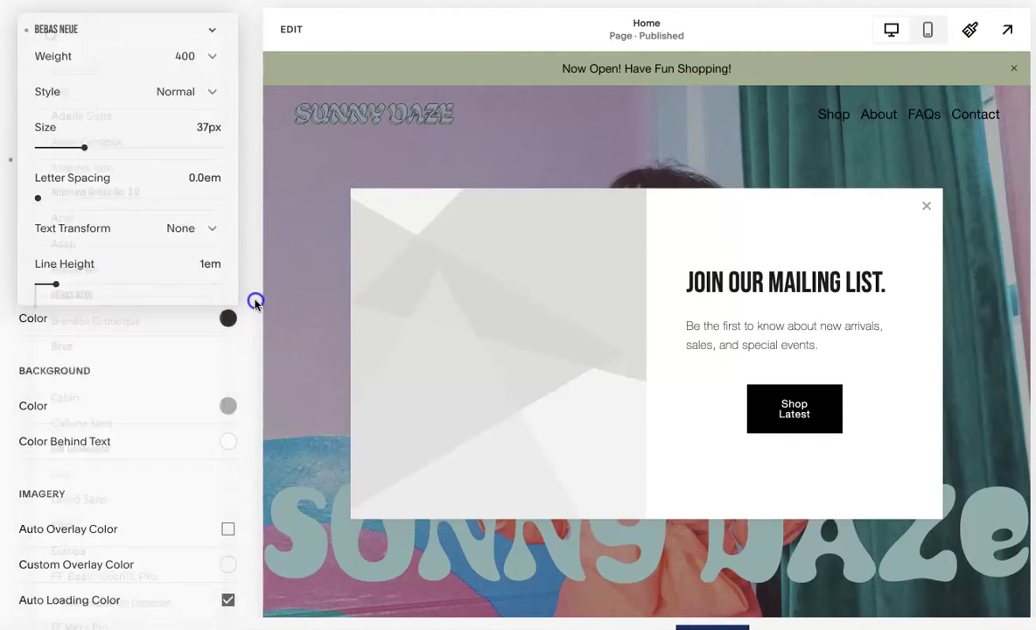
{"action": "left_click", "coordinate": [243, 299]}
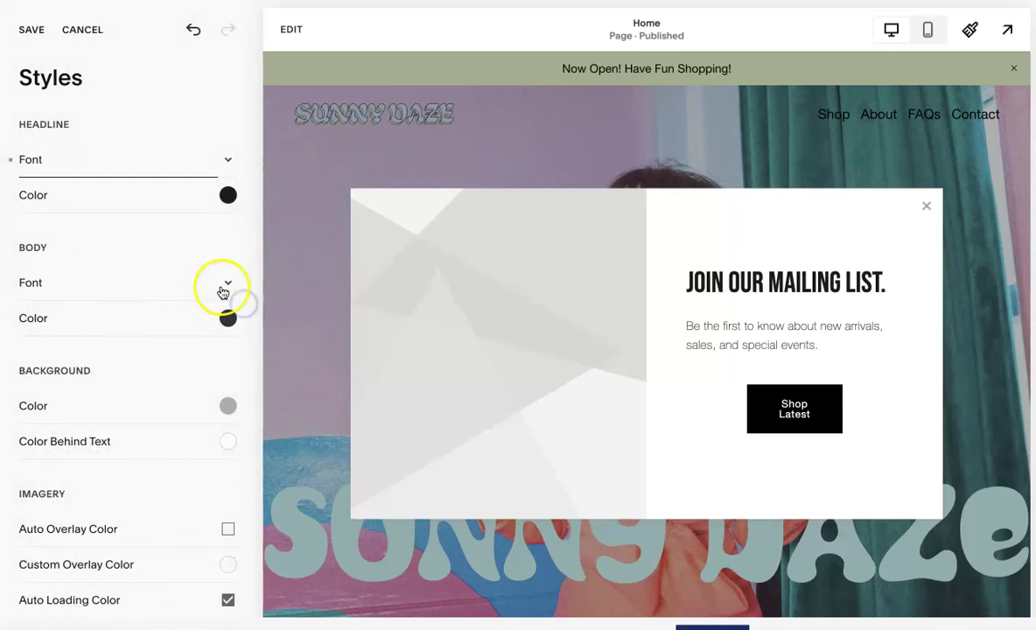
- Change the headline colour to a light lime green
{"action": "left_click", "coordinate": [227, 195]}
{"action": "left_click_drag", "start_coordinate": [190, 253], "coordinate": [130, 173]}
{"action": "left_click_drag", "start_coordinate": [103, 285], "coordinate": [90, 282]}
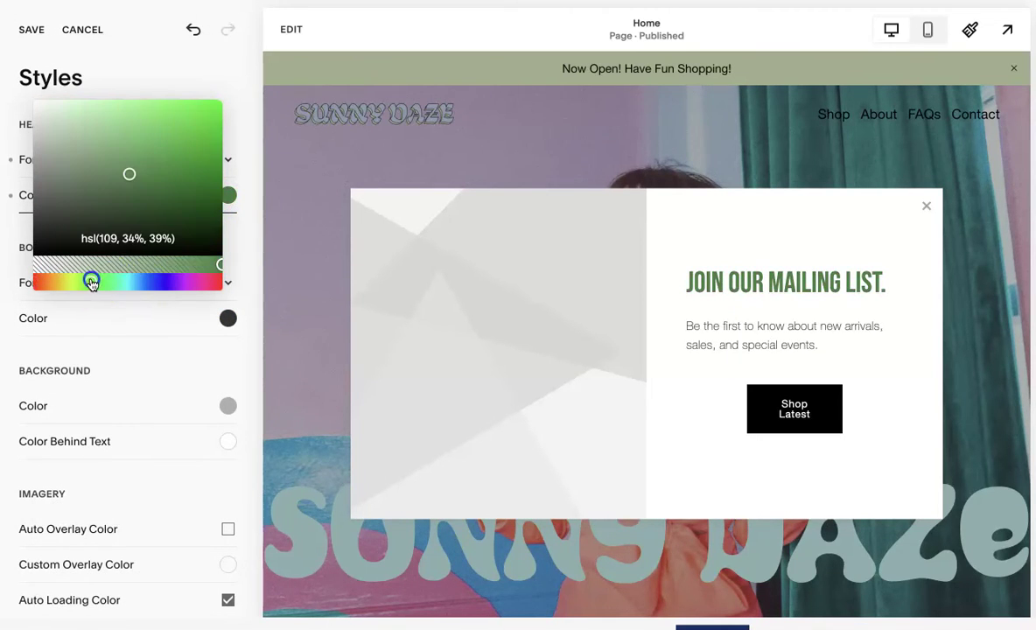
{"action": "left_click_drag", "start_coordinate": [129, 173], "coordinate": [128, 111]}
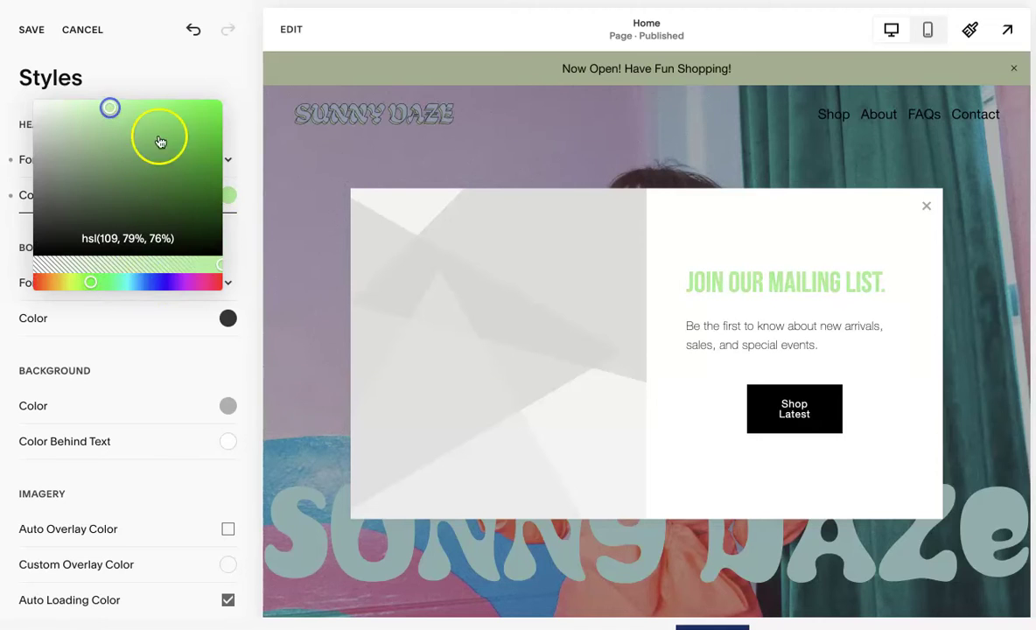
{"action": "left_click", "coordinate": [254, 211]}
{"action": "left_click_drag", "start_coordinate": [255, 211], "coordinate": [249, 236]}
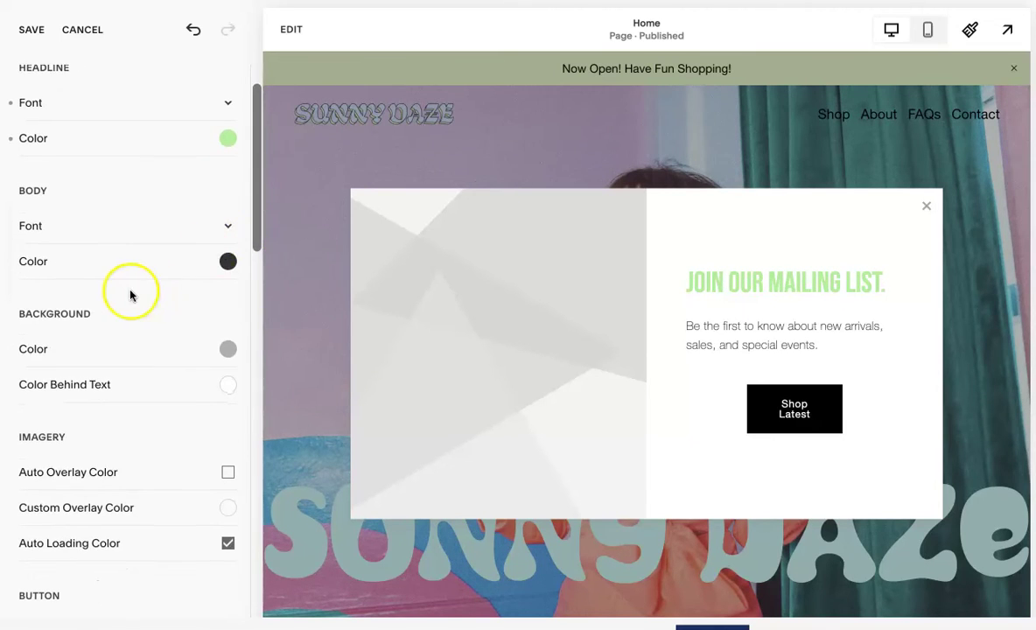
- Make the Shop Latest button full-width with the Stacked layout and save the styles
{"action": "scroll", "coordinate": [130, 295], "scroll_direction": "down", "scroll_amount": 1}
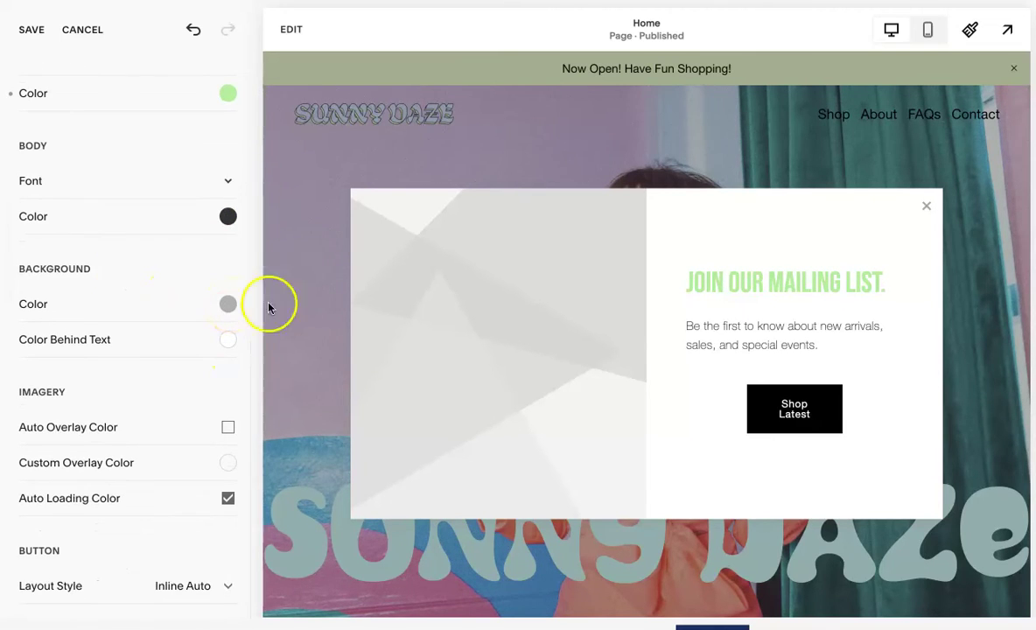
{"action": "left_click", "coordinate": [228, 428]}
{"action": "left_click", "coordinate": [228, 427]}
{"action": "scroll", "coordinate": [177, 452], "scroll_direction": "down", "scroll_amount": 2}
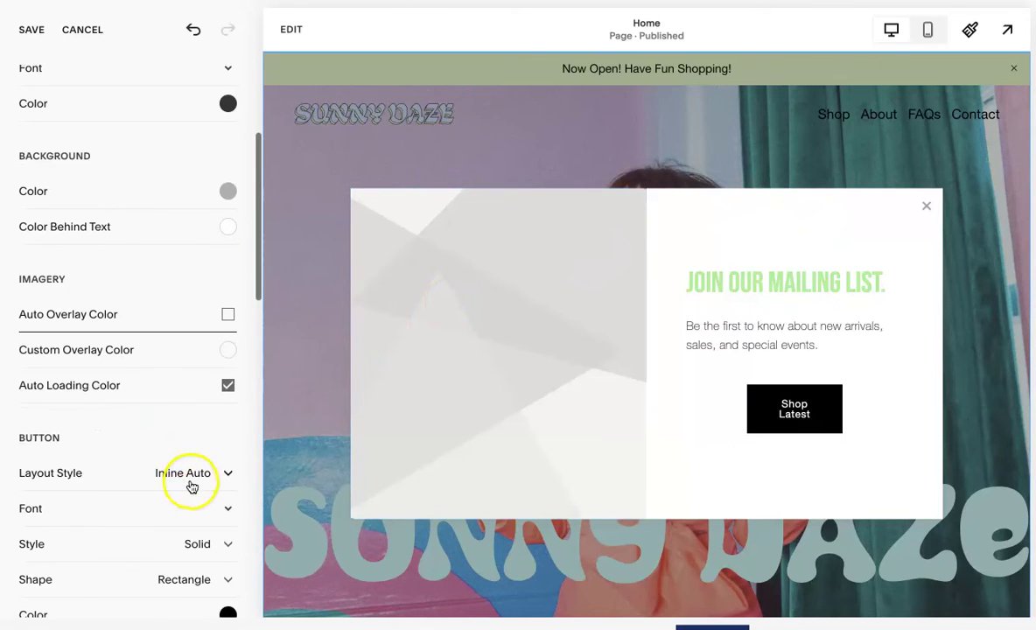
{"action": "left_click", "coordinate": [190, 474]}
{"action": "left_click", "coordinate": [176, 444]}
{"action": "scroll", "coordinate": [180, 455], "scroll_direction": "down", "scroll_amount": 2}
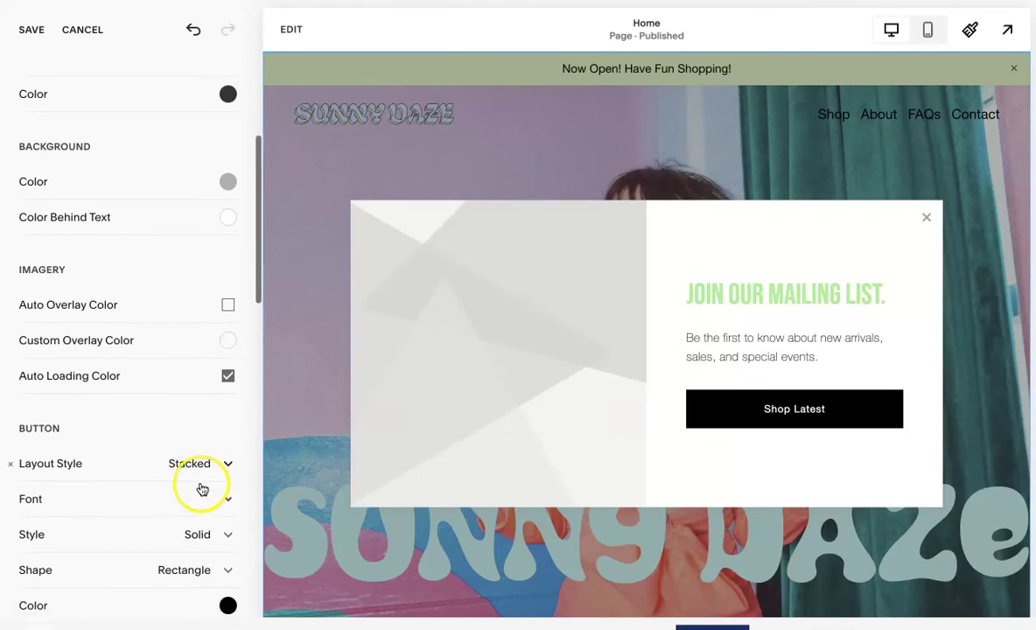
{"action": "scroll", "coordinate": [110, 427], "scroll_direction": "down", "scroll_amount": 7}
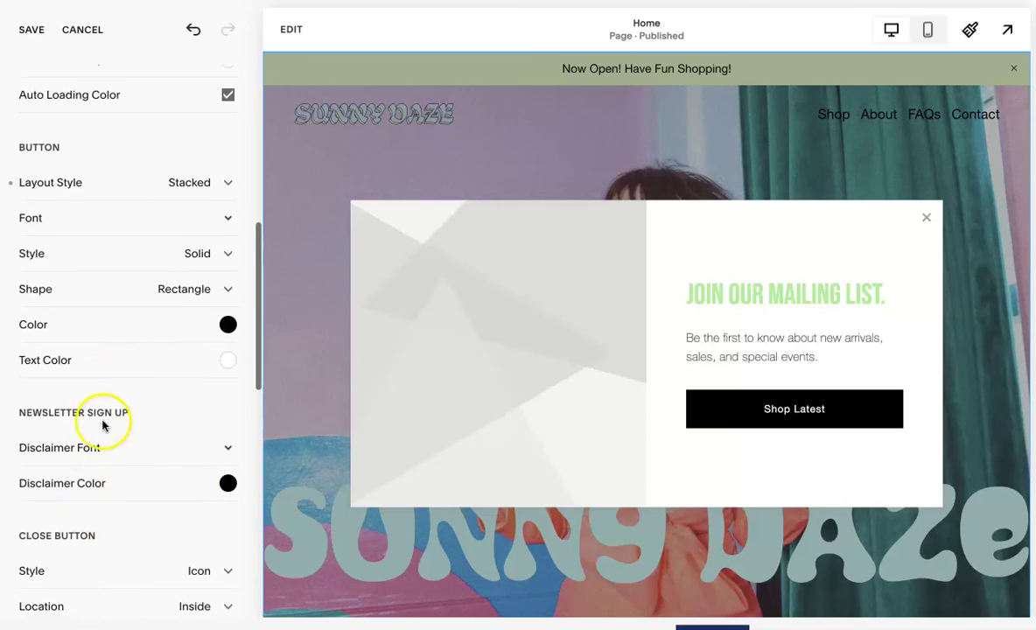
{"action": "scroll", "coordinate": [113, 428], "scroll_direction": "up", "scroll_amount": 15}
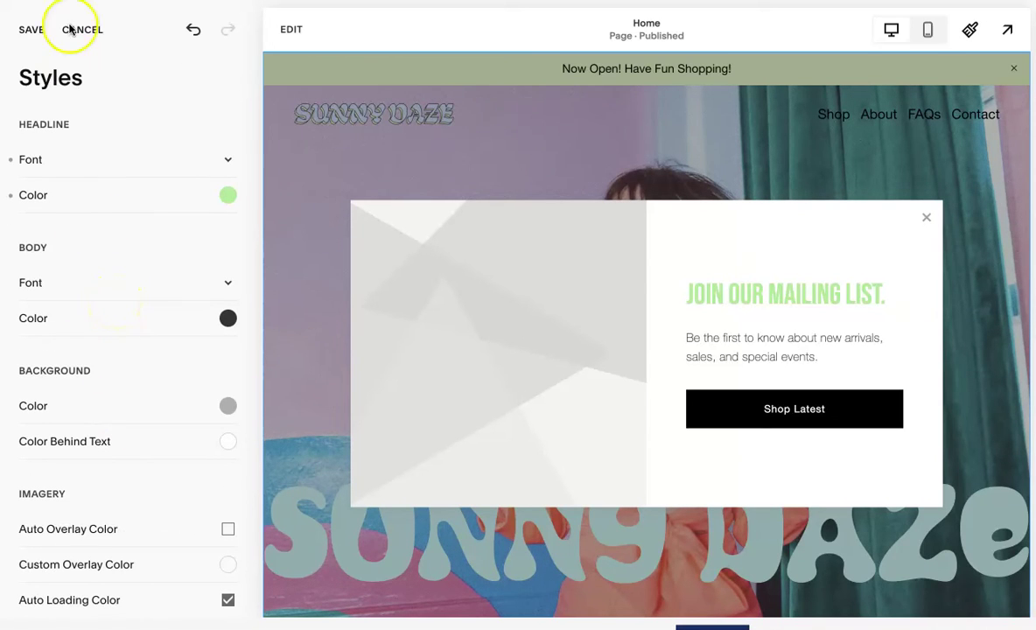
{"action": "left_click", "coordinate": [33, 30]}
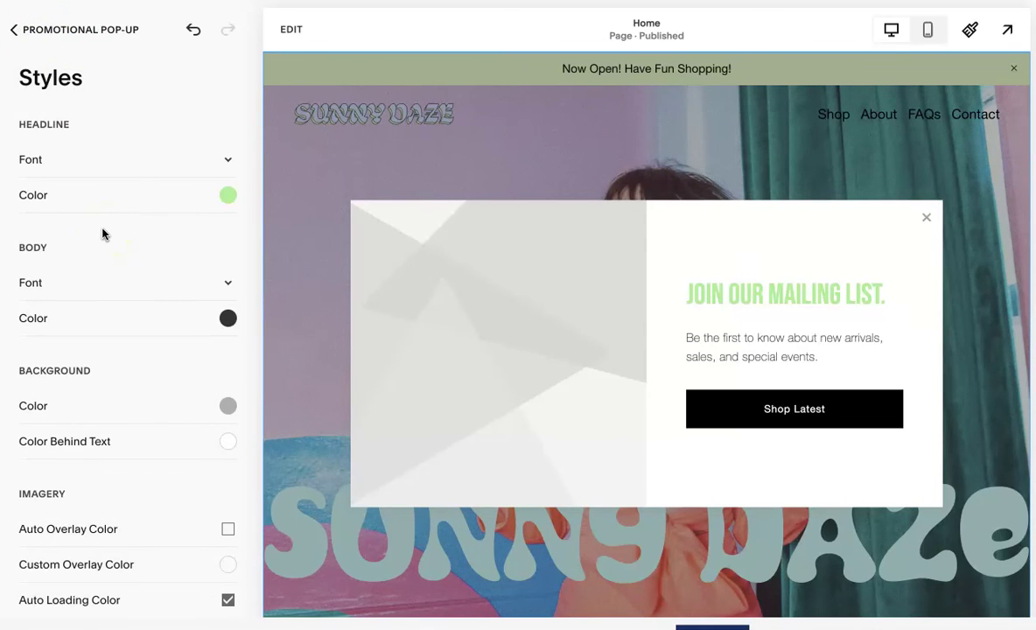
{"action": "left_click", "coordinate": [46, 32]}
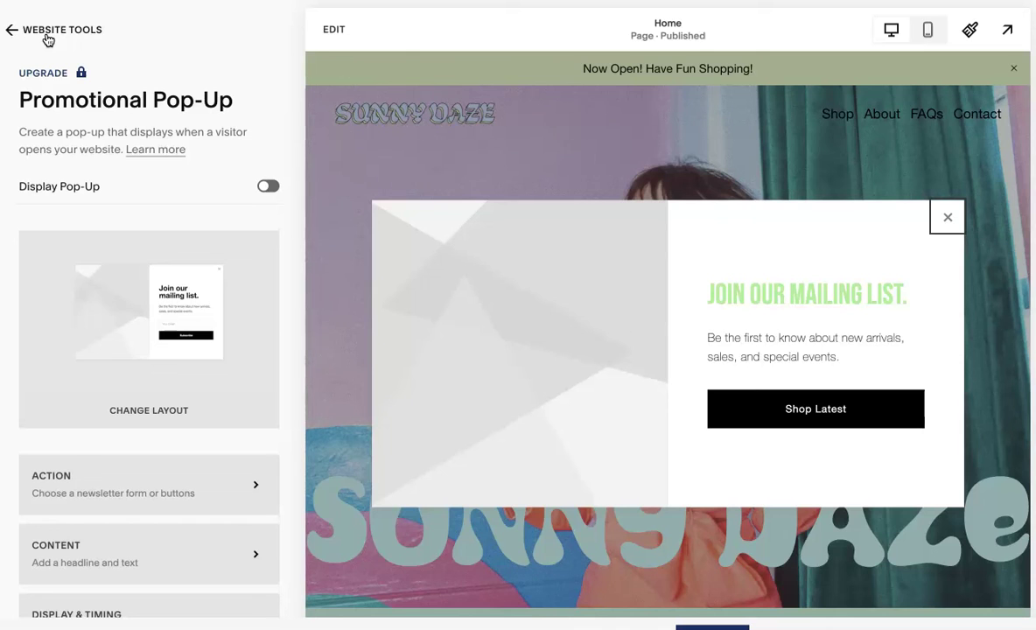
- Back out of the pop-up settings and Website Tools to the main site menu
{"action": "left_click", "coordinate": [49, 37]}
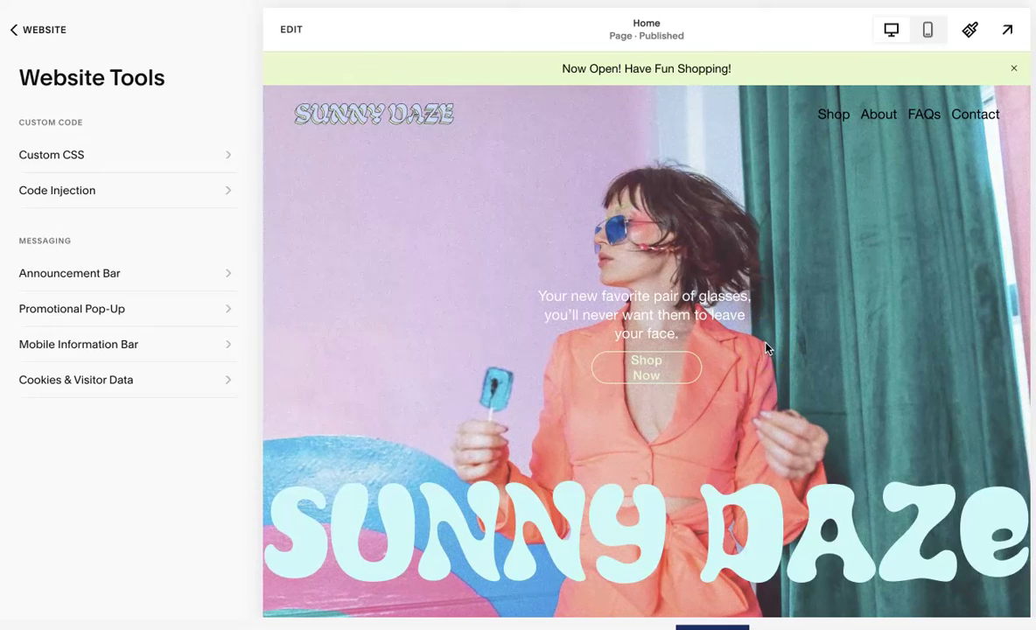
{"action": "left_click", "coordinate": [68, 35]}
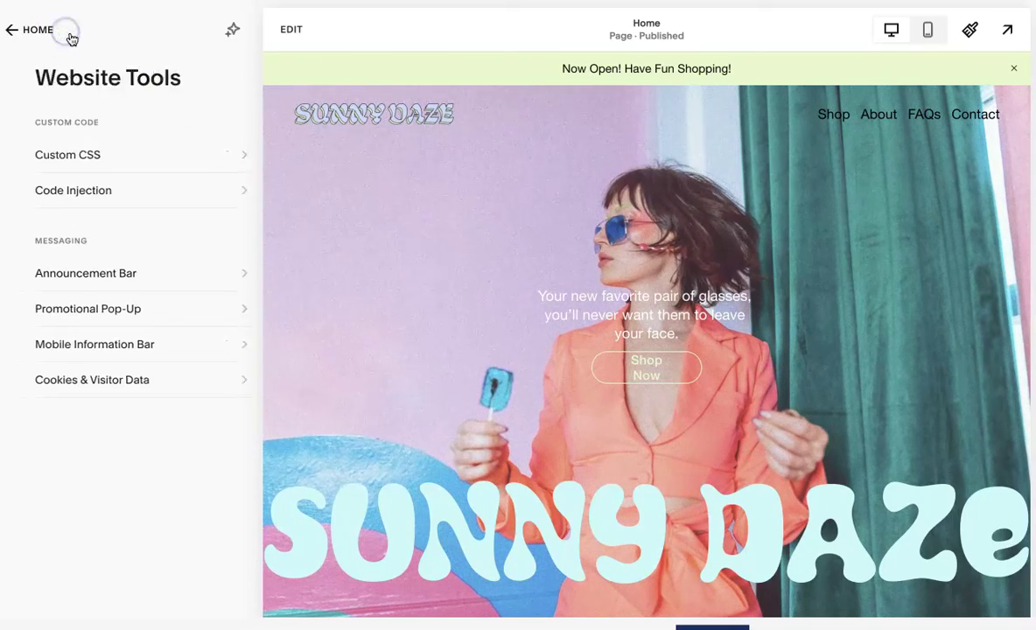
{"action": "left_click", "coordinate": [38, 29]}
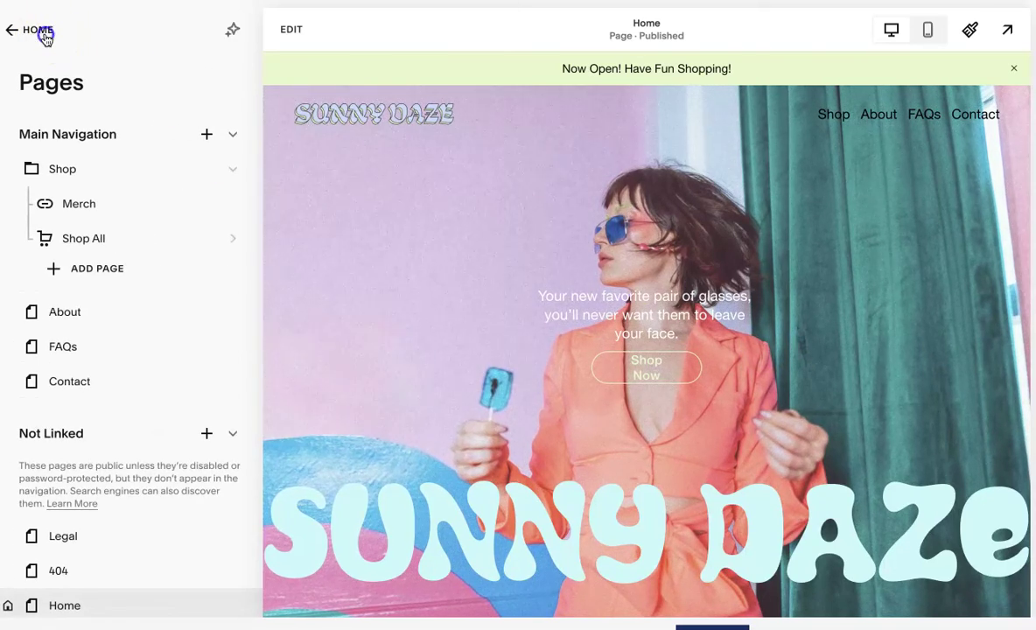